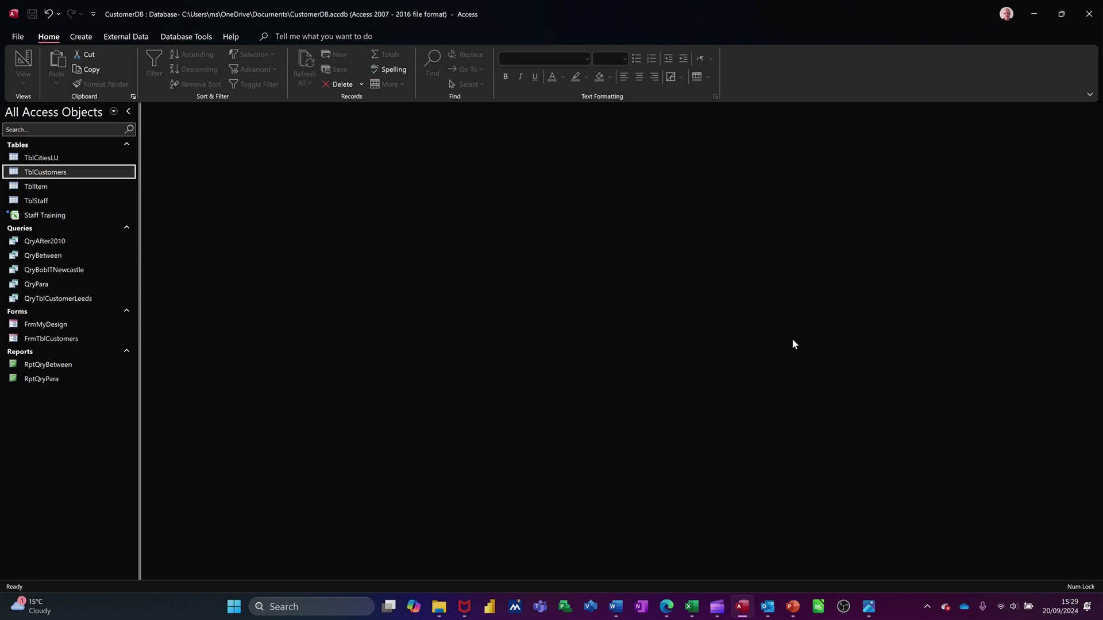
- Open the TblCustomers table and add a new field of type Attachment after the DateFounded column
{"action": "double_click", "coordinate": [85, 171]}
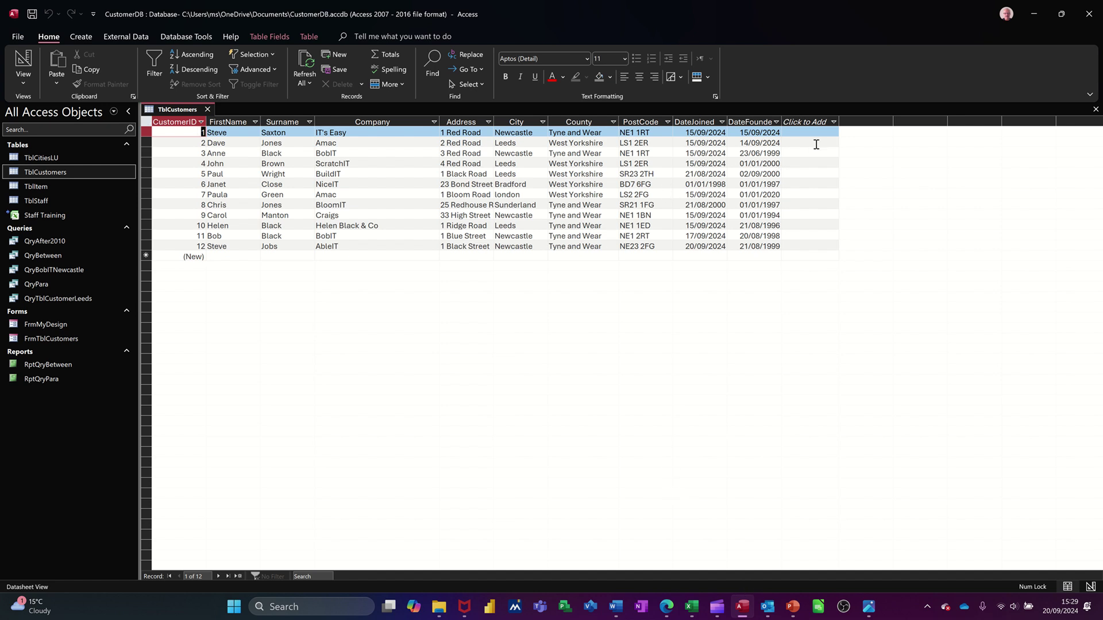
{"action": "left_click", "coordinate": [836, 123]}
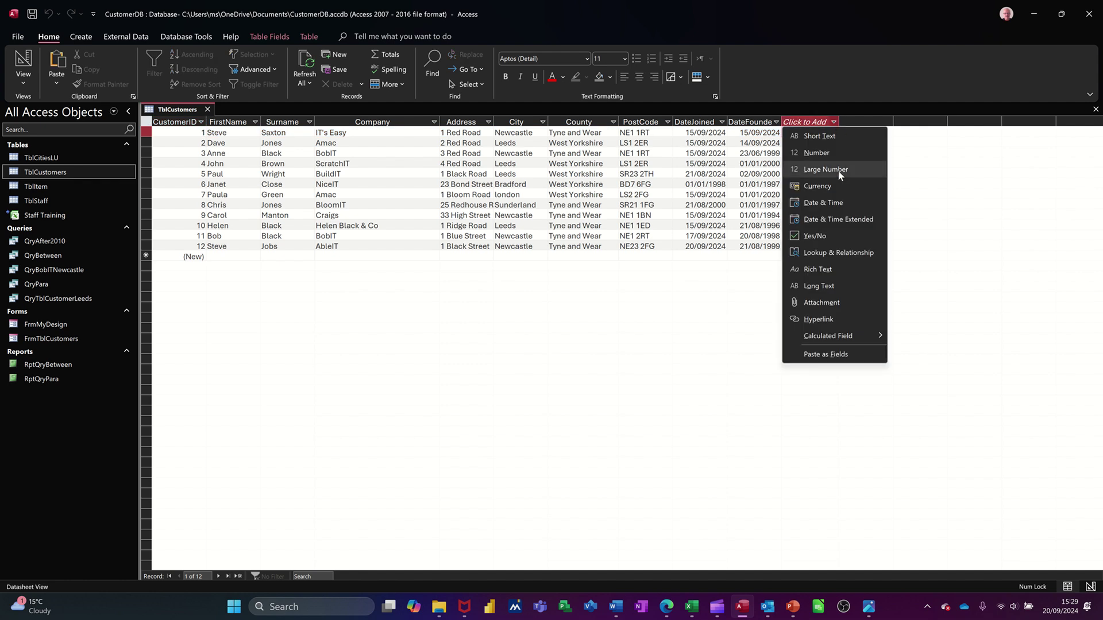
{"action": "left_click", "coordinate": [812, 304]}
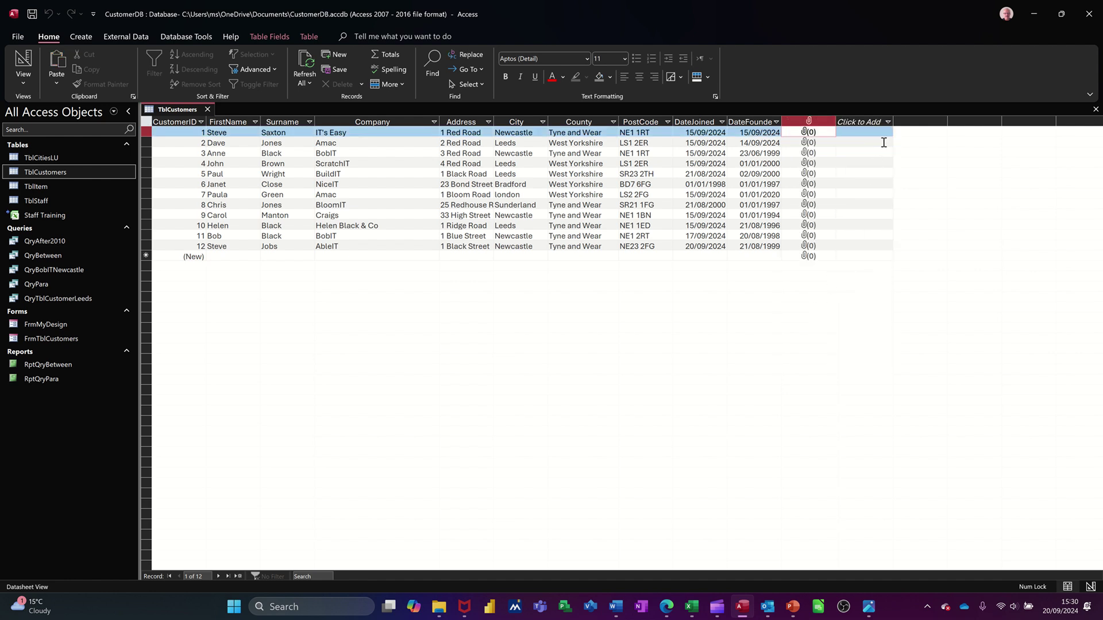
- In the table's Design view, add a field named Photo with the data type OLE Object
{"action": "left_click", "coordinate": [888, 124]}
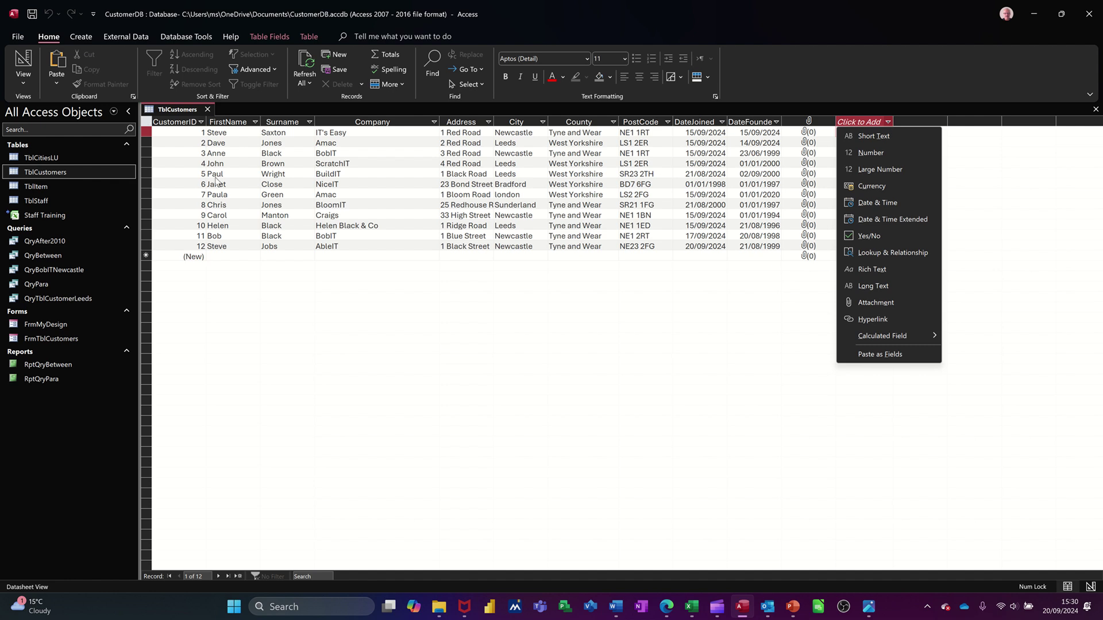
{"action": "left_click", "coordinate": [28, 63]}
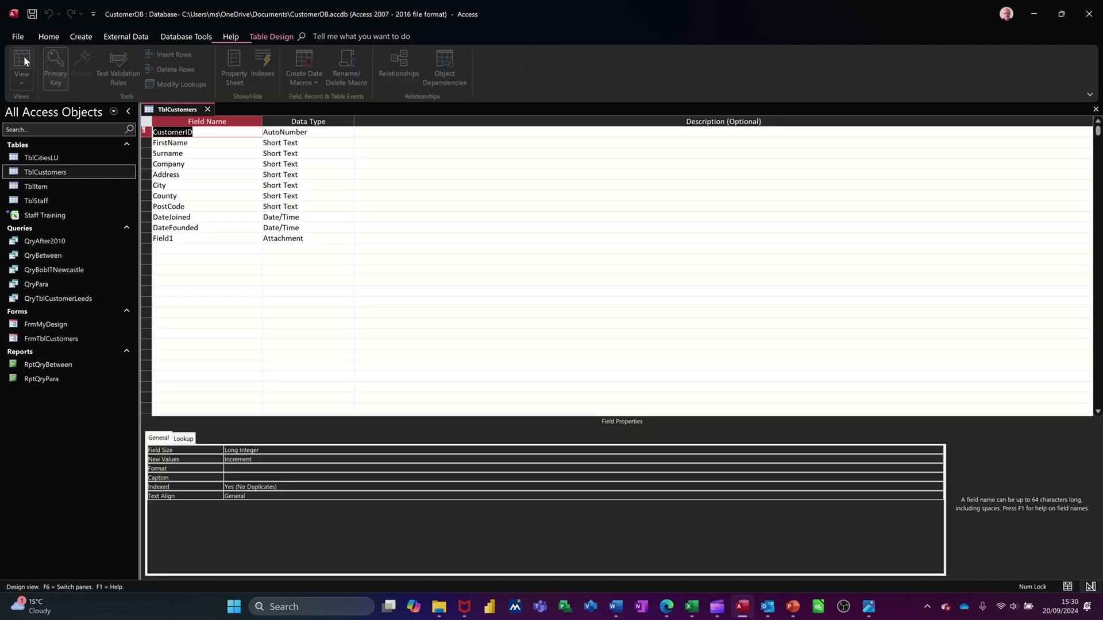
{"action": "left_click", "coordinate": [187, 248]}
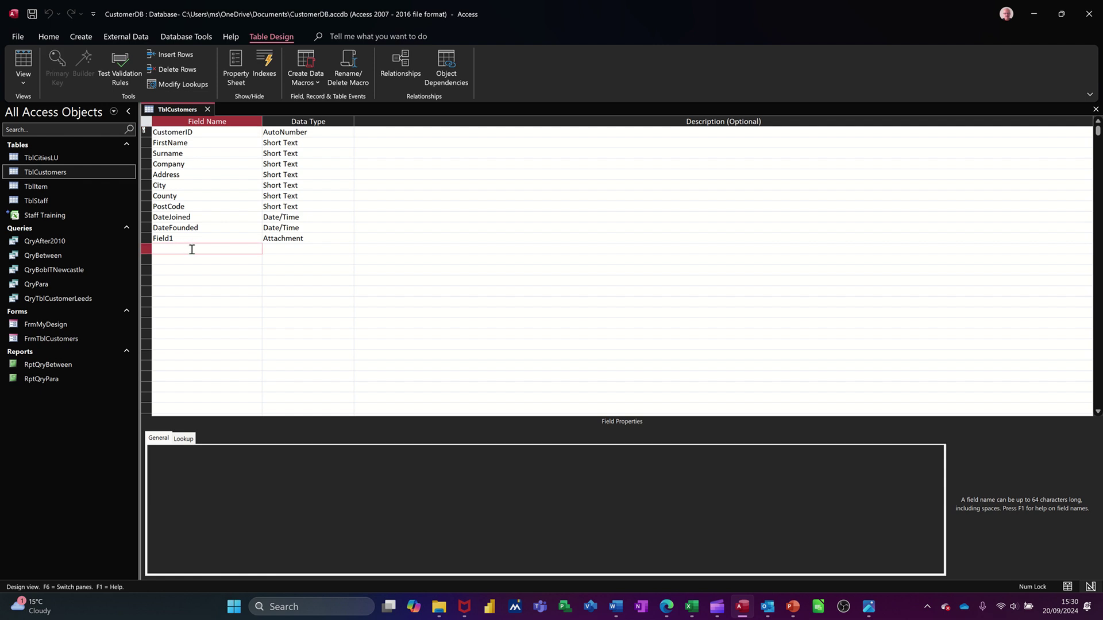
{"action": "type", "text": "Photo"}
{"action": "left_click", "coordinate": [291, 249]}
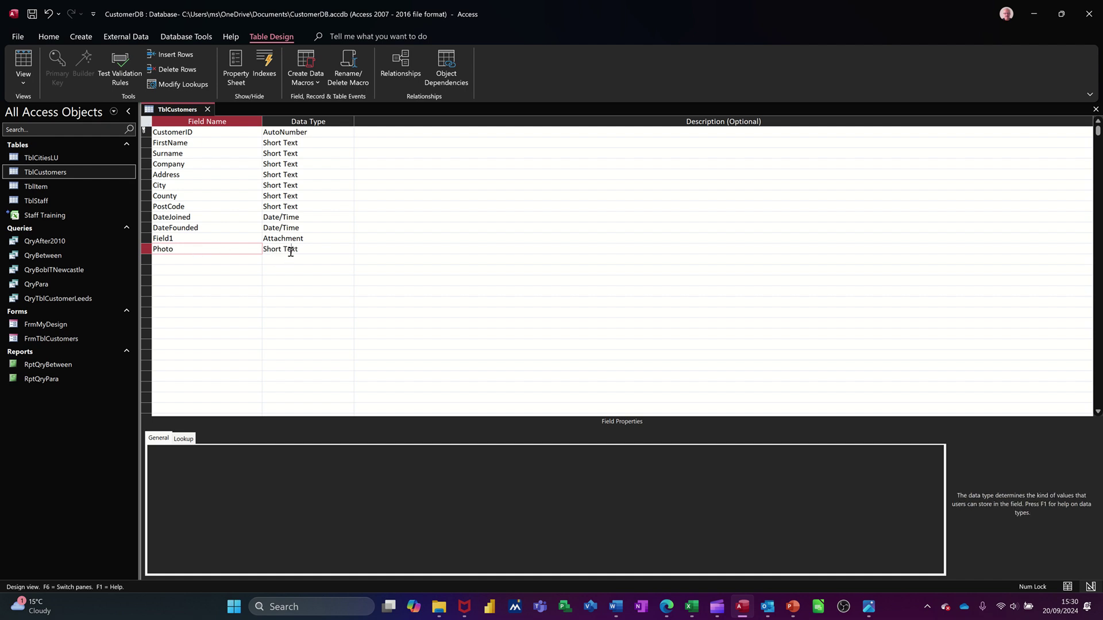
{"action": "left_click", "coordinate": [347, 248]}
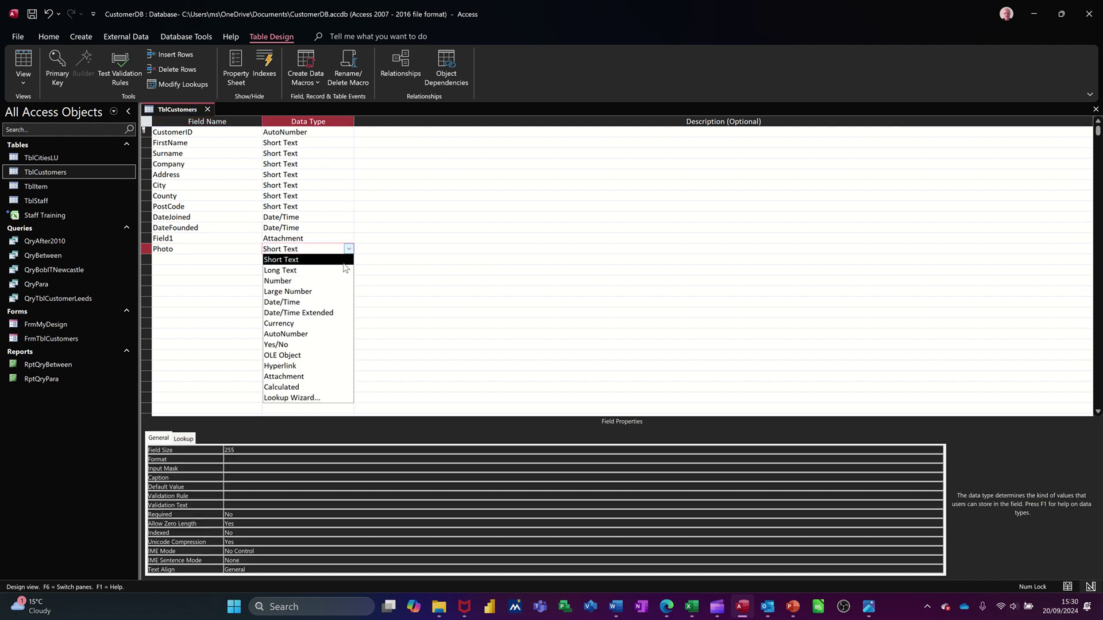
{"action": "left_click", "coordinate": [319, 356]}
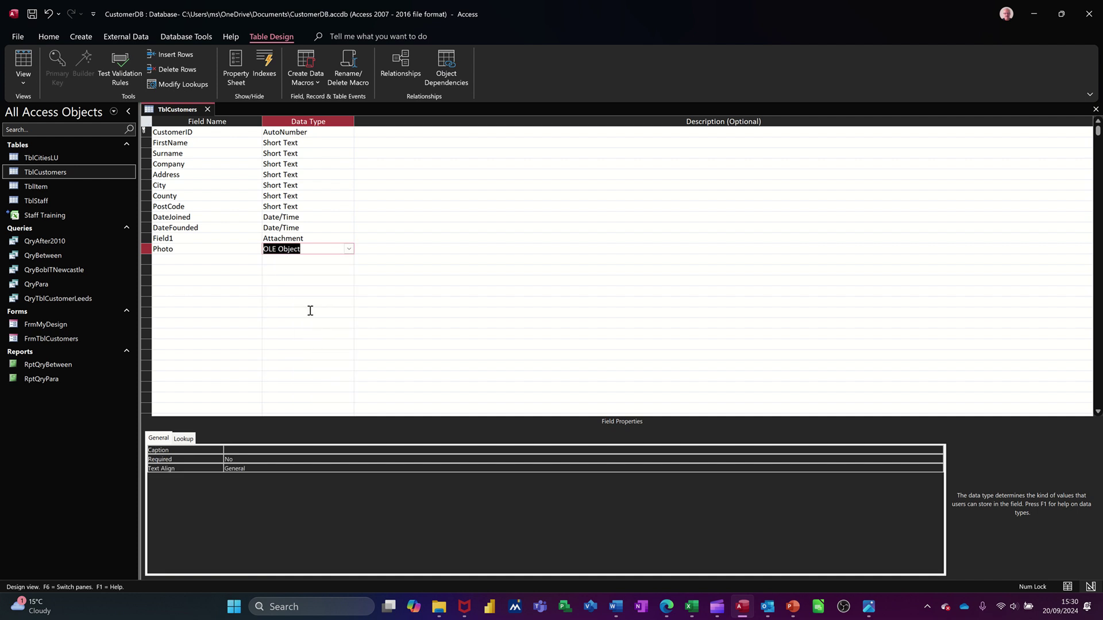
- Rename the Field1 field as Attachment, then save the table and return to Datasheet view
{"action": "left_click", "coordinate": [212, 240]}
{"action": "left_click", "coordinate": [151, 238]}
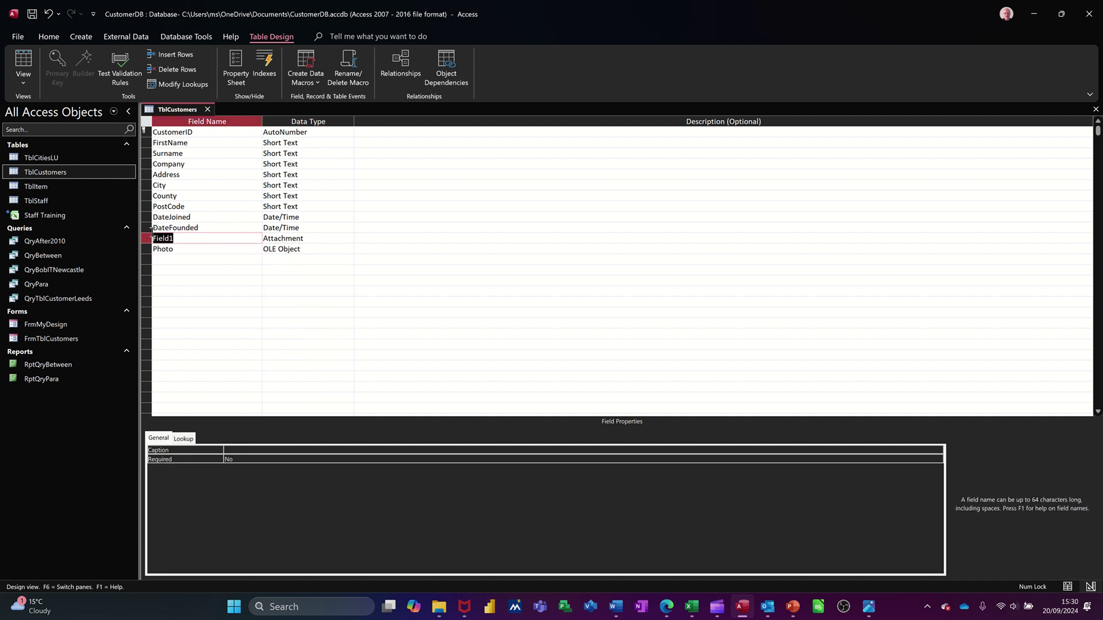
{"action": "type", "text": "Attachment"}
{"action": "left_click", "coordinate": [205, 258]}
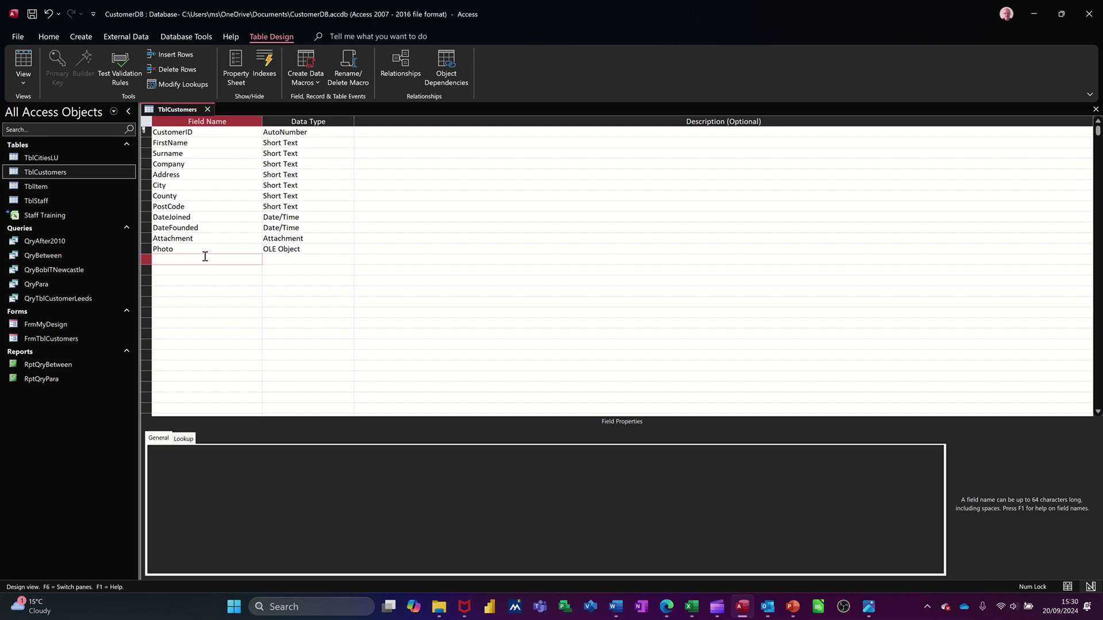
{"action": "left_click", "coordinate": [32, 17]}
{"action": "left_click", "coordinate": [23, 64]}
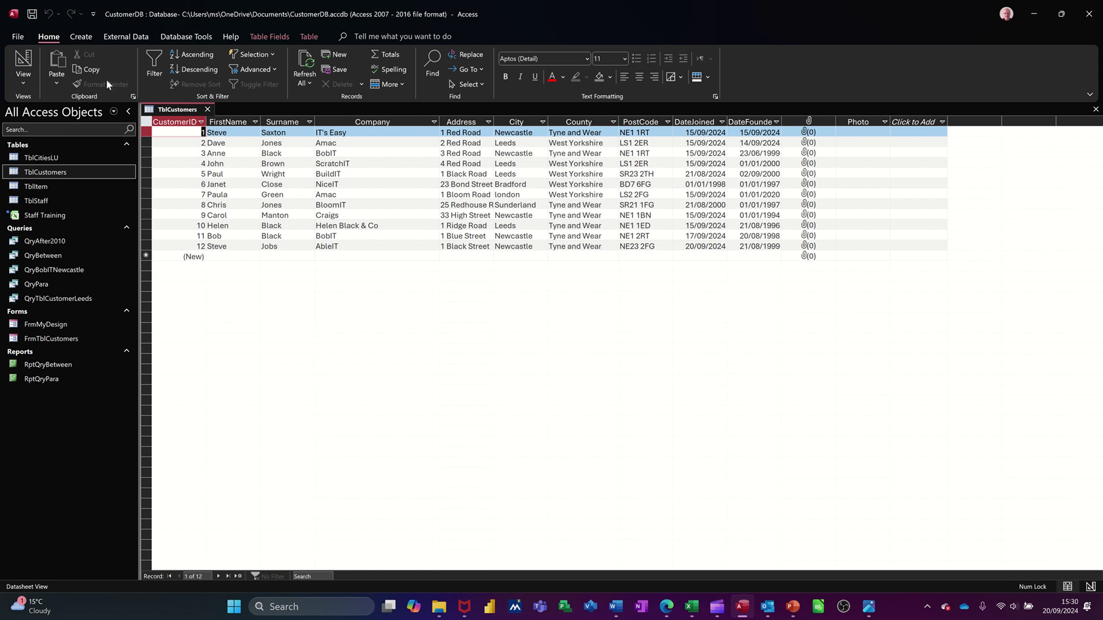
- Give the Attachment field the caption "Attachment" in Design view, save the table and show it in Datasheet view
{"action": "left_click", "coordinate": [23, 63]}
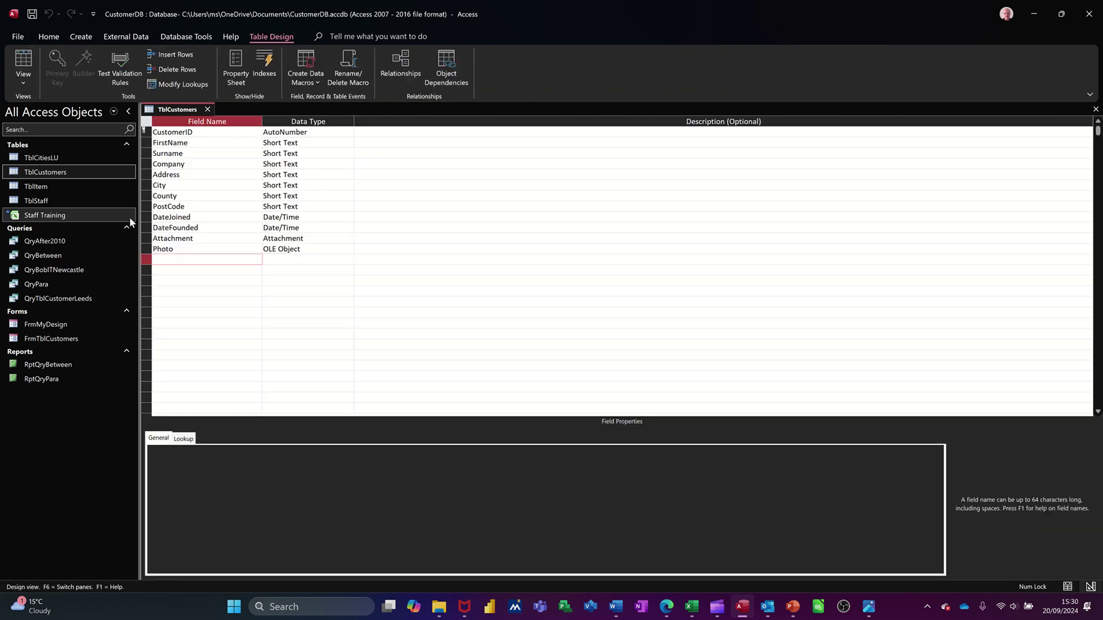
{"action": "left_click", "coordinate": [211, 238]}
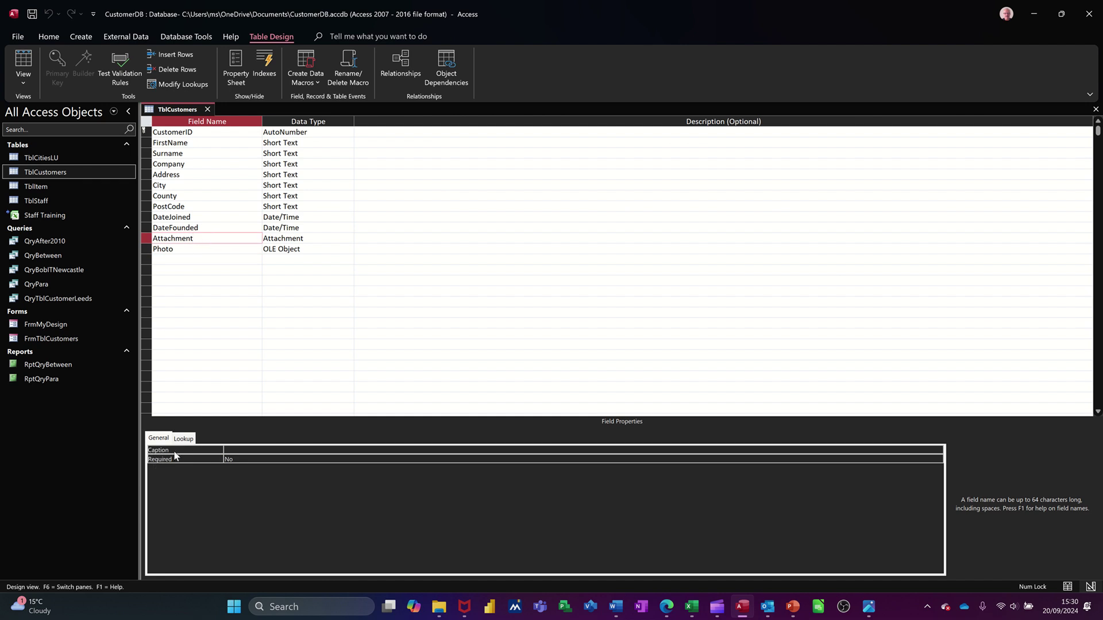
{"action": "left_click", "coordinate": [238, 455]}
{"action": "left_click", "coordinate": [241, 449]}
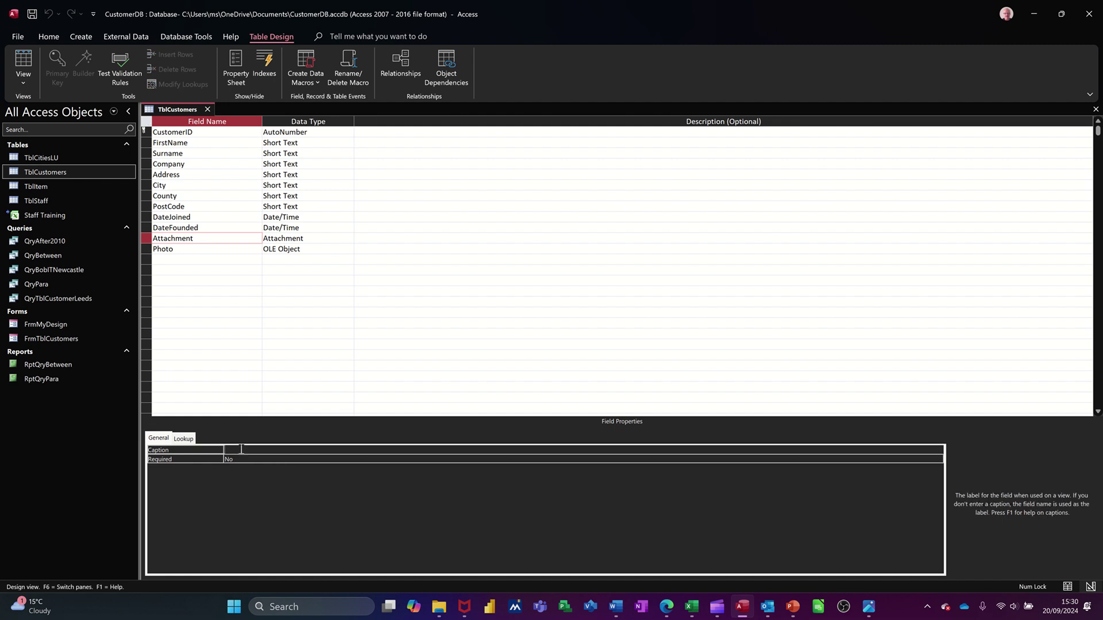
{"action": "type", "text": "Attachment"}
{"action": "left_click", "coordinate": [33, 15]}
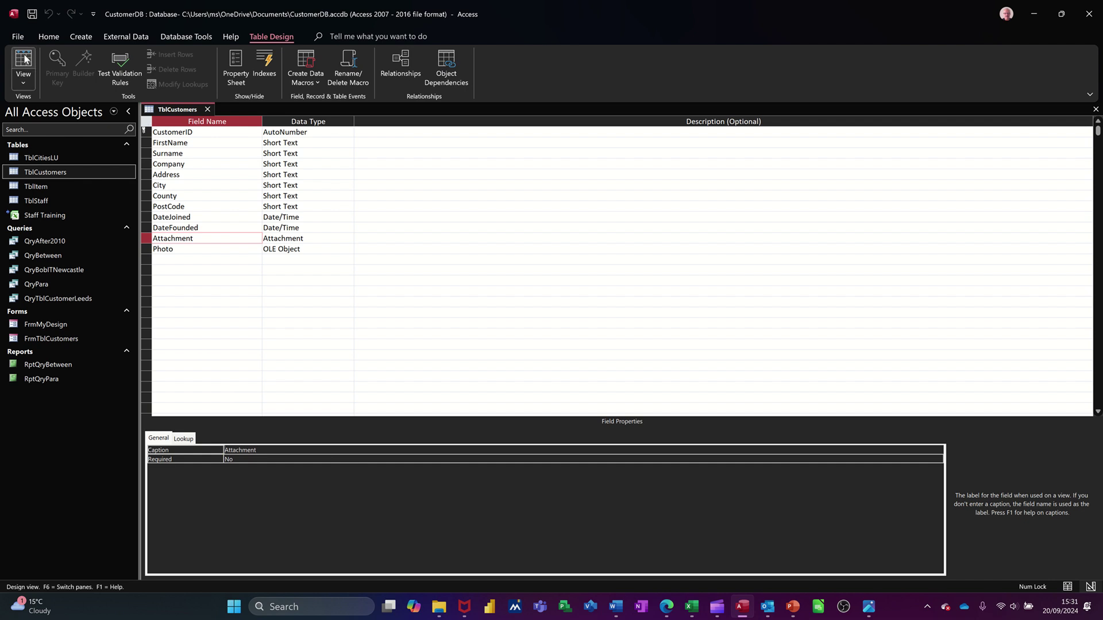
{"action": "left_click", "coordinate": [23, 60]}
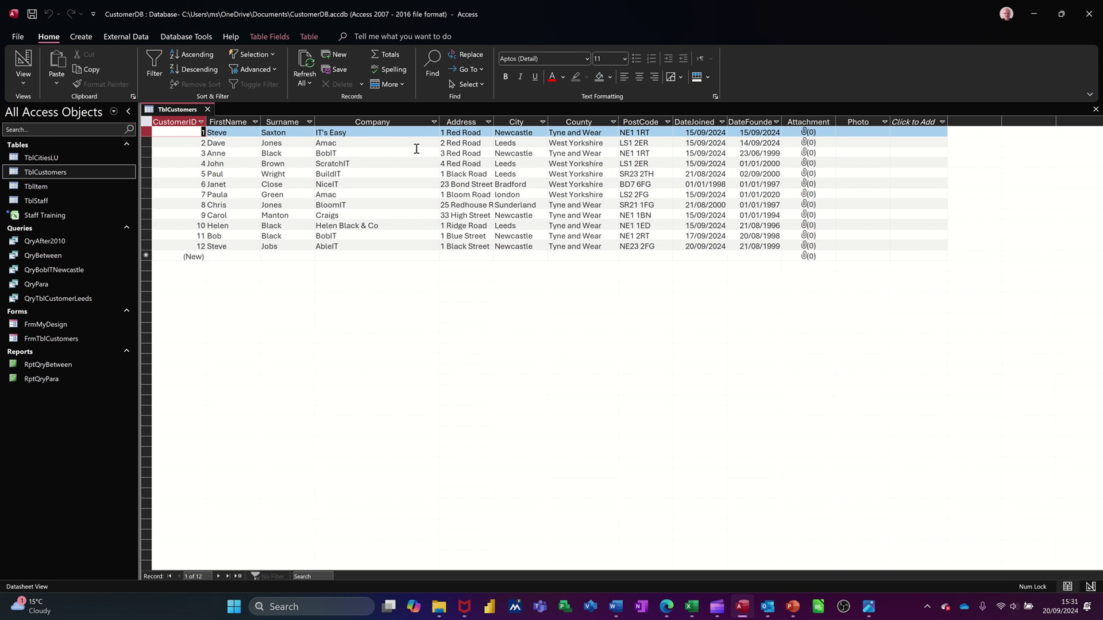
- Attach the first five images from the PHOTOS Waterloo folder, 300px-Battle_of_Waterloo_1815 through Blucher, to the first customer record
{"action": "double_click", "coordinate": [810, 132]}
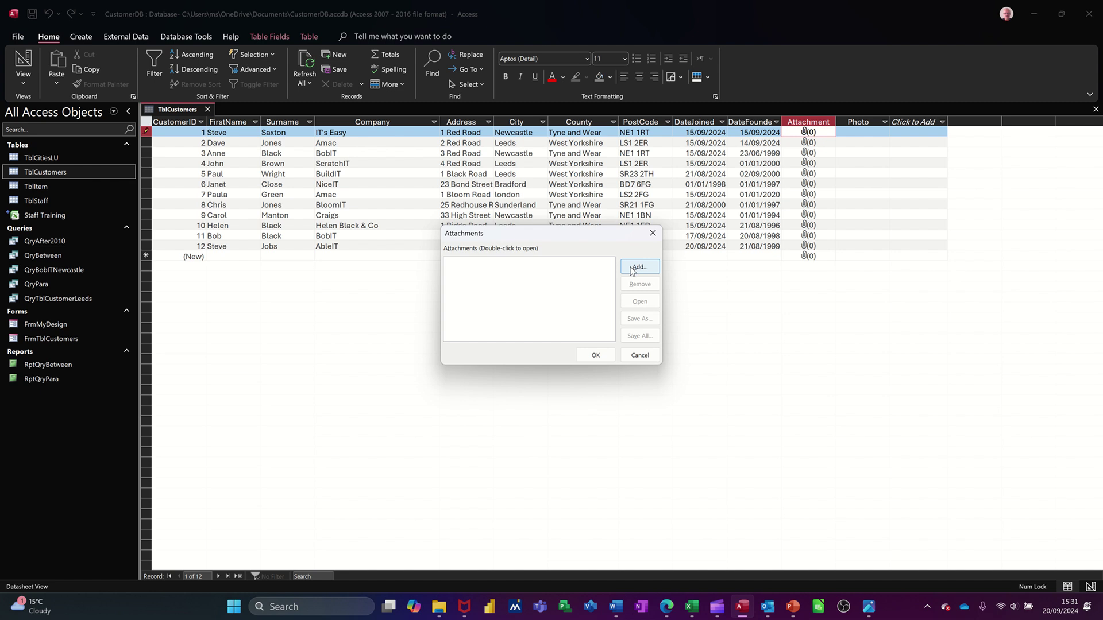
{"action": "left_click", "coordinate": [639, 268]}
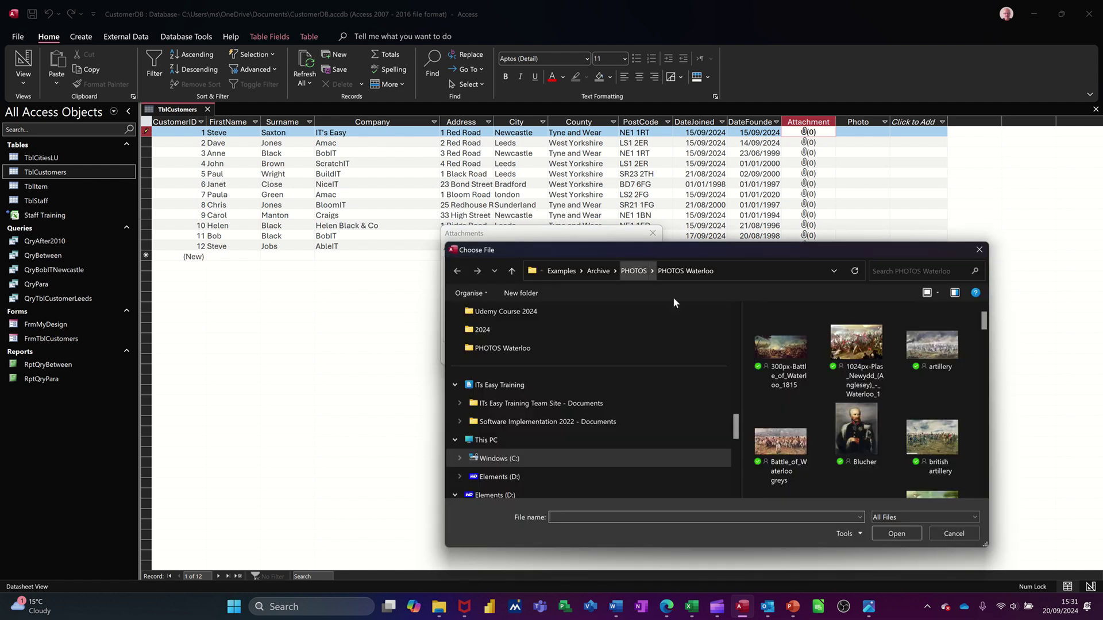
{"action": "left_click", "coordinate": [780, 353]}
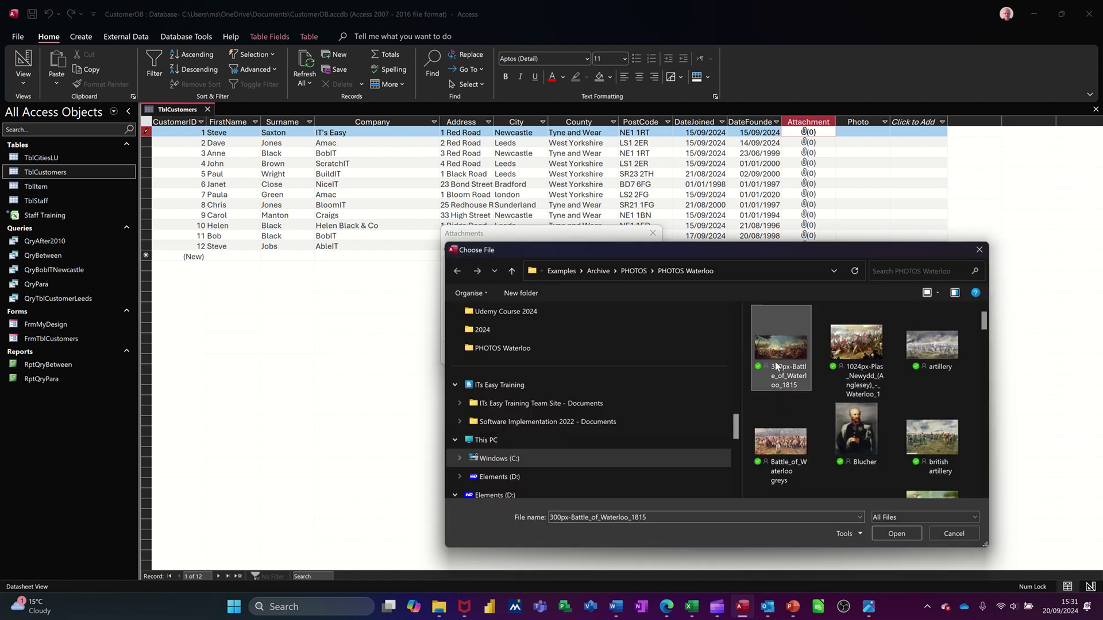
{"action": "left_click", "coordinate": [775, 443], "text": "shift"}
{"action": "left_click", "coordinate": [843, 441], "text": "ctrl"}
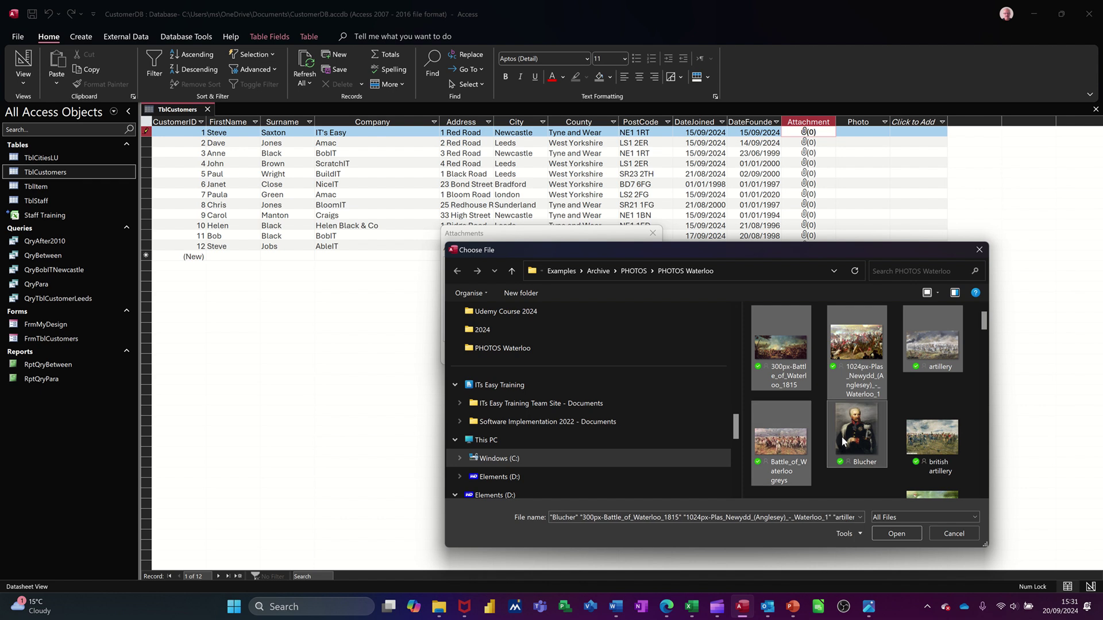
{"action": "left_click", "coordinate": [893, 534]}
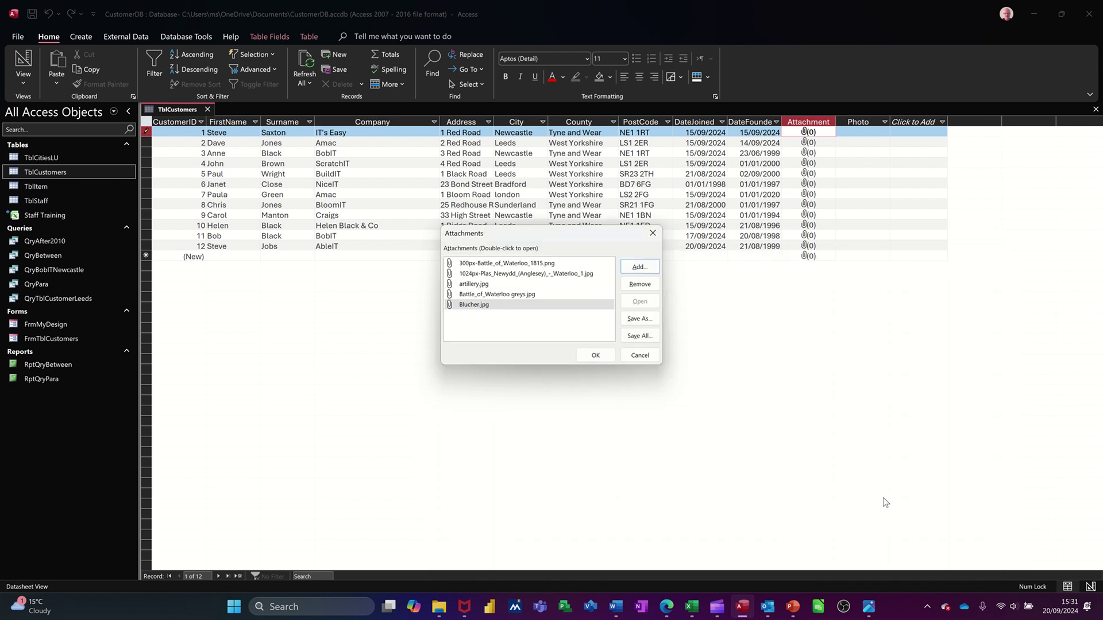
{"action": "left_click", "coordinate": [596, 356]}
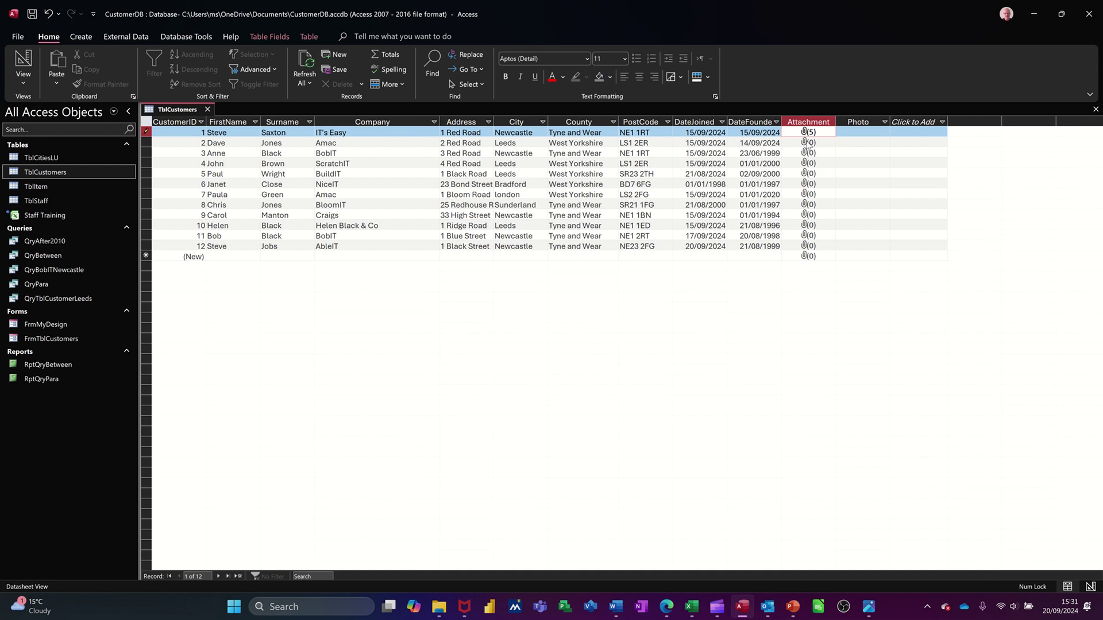
- View the first record's attached images 300px-Battle_of_Waterloo_1815.png and Blucher.jpg, then close the attachment list
{"action": "double_click", "coordinate": [796, 136]}
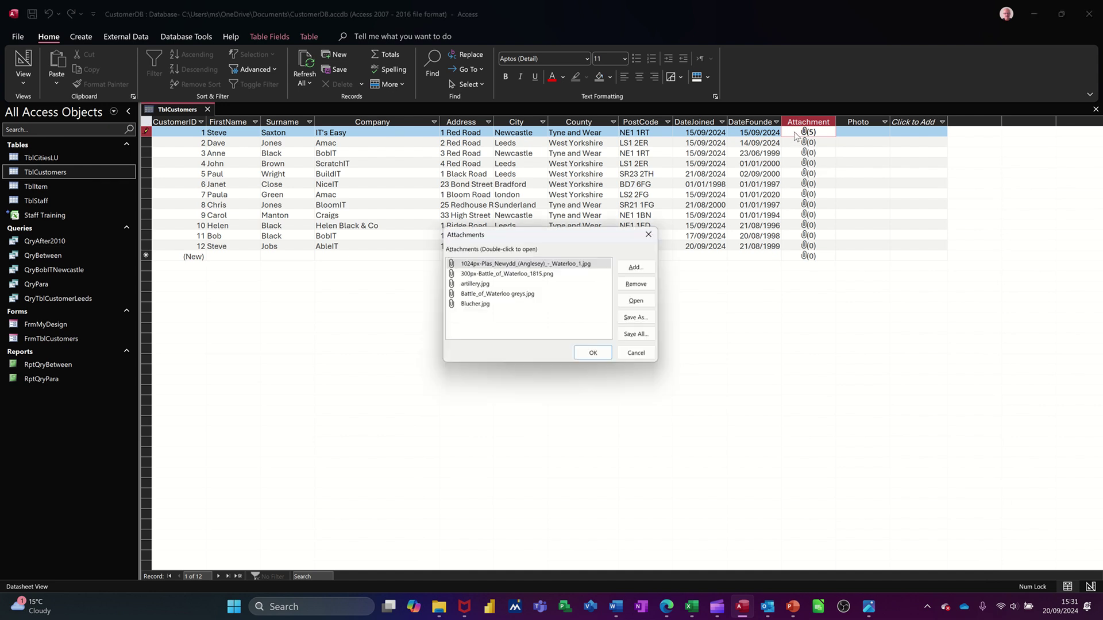
{"action": "double_click", "coordinate": [520, 275]}
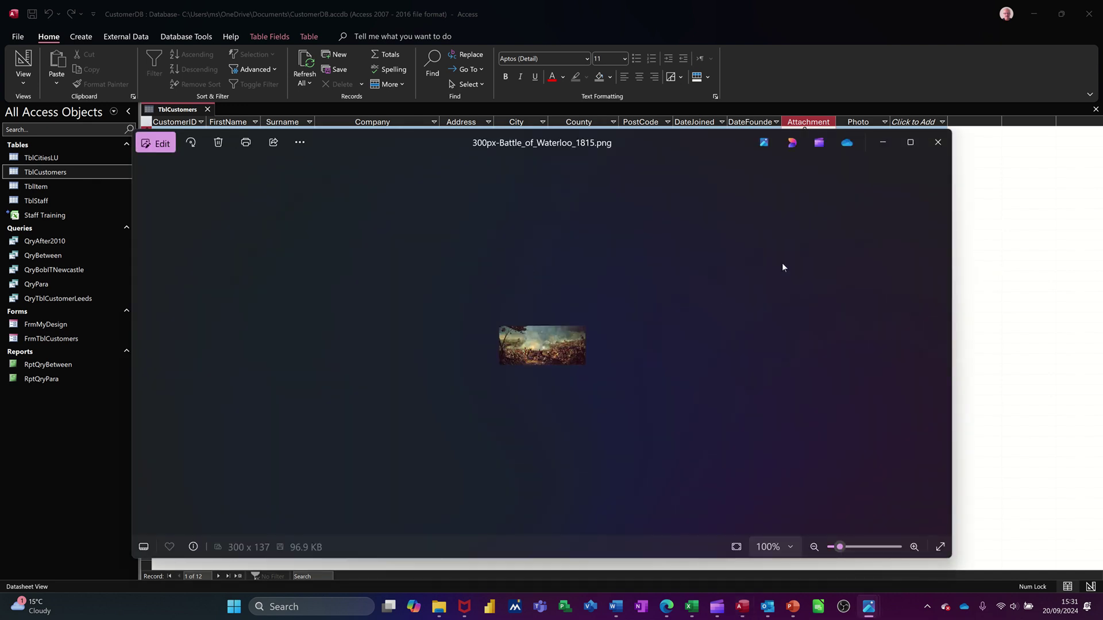
{"action": "left_click", "coordinate": [937, 142]}
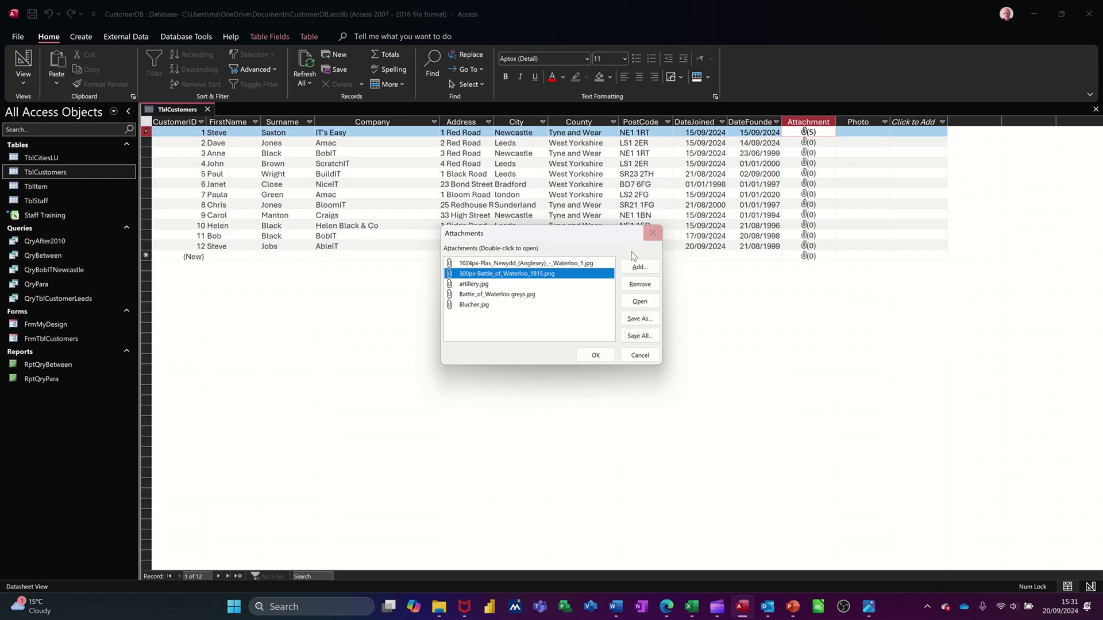
{"action": "double_click", "coordinate": [490, 305]}
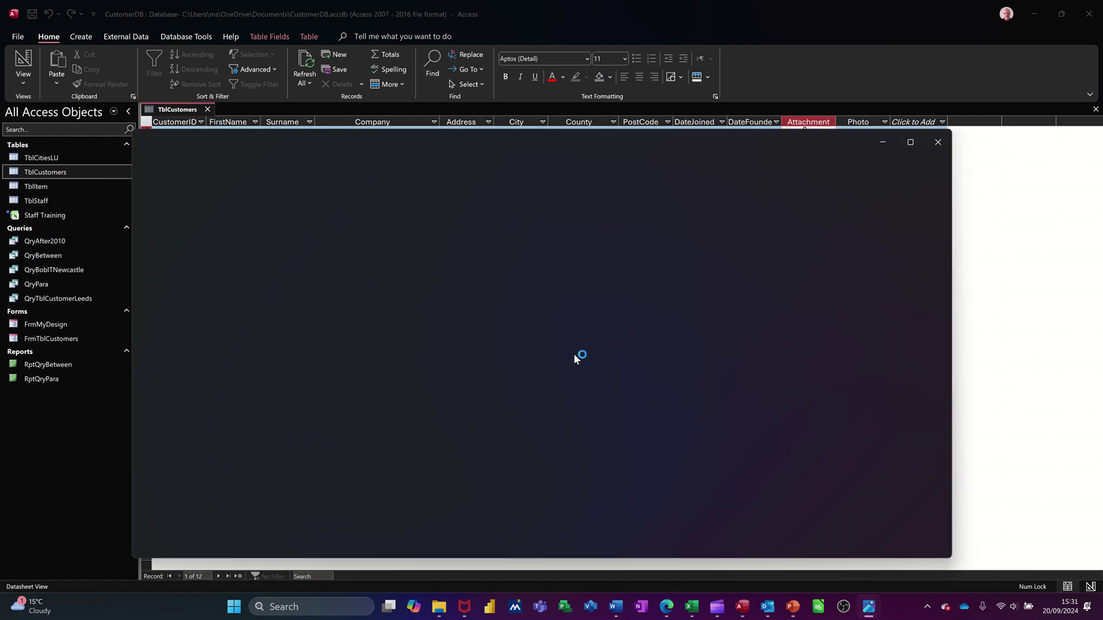
{"action": "left_click", "coordinate": [938, 141]}
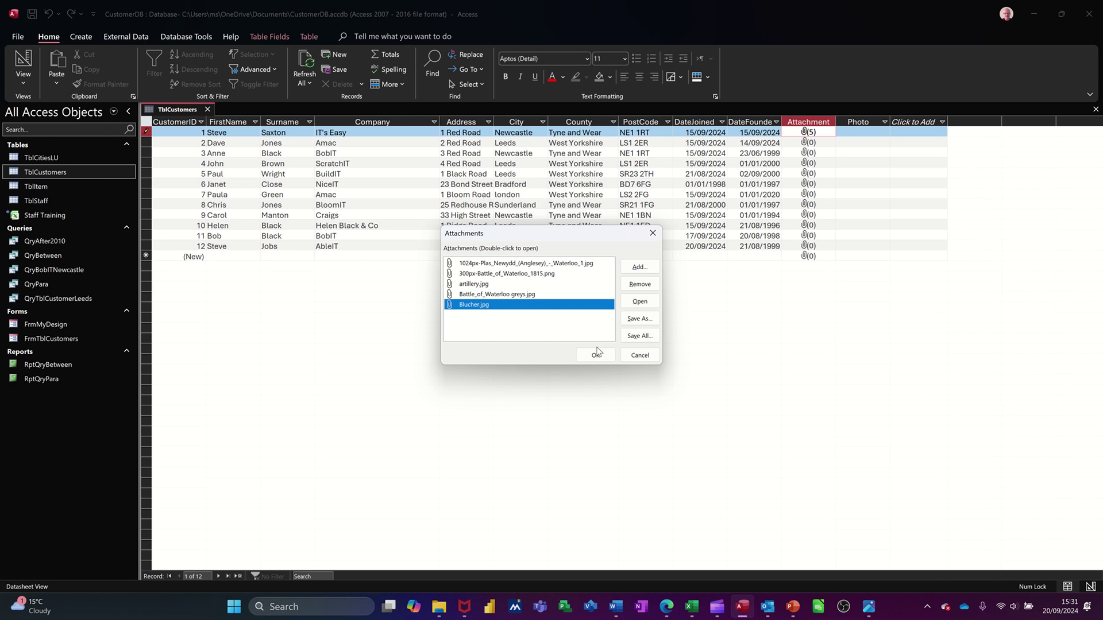
{"action": "left_click", "coordinate": [597, 353]}
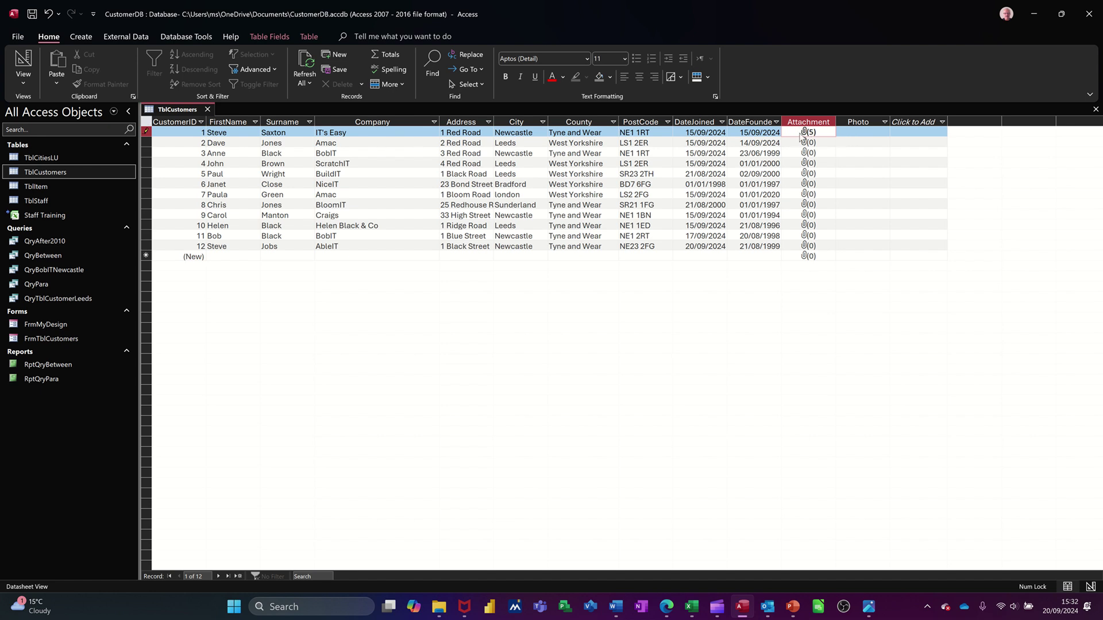
- Insert the existing image file cav at waterloo as an unlinked object in the first record's Photo field, then view it and close the viewer
{"action": "left_click", "coordinate": [859, 134]}
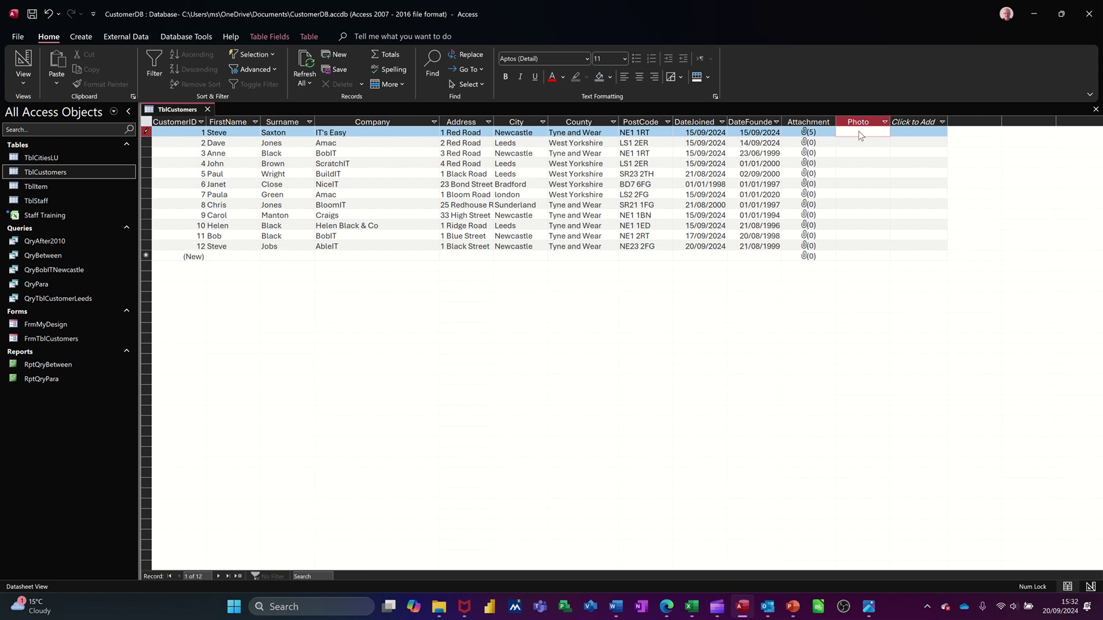
{"action": "right_click", "coordinate": [860, 134]}
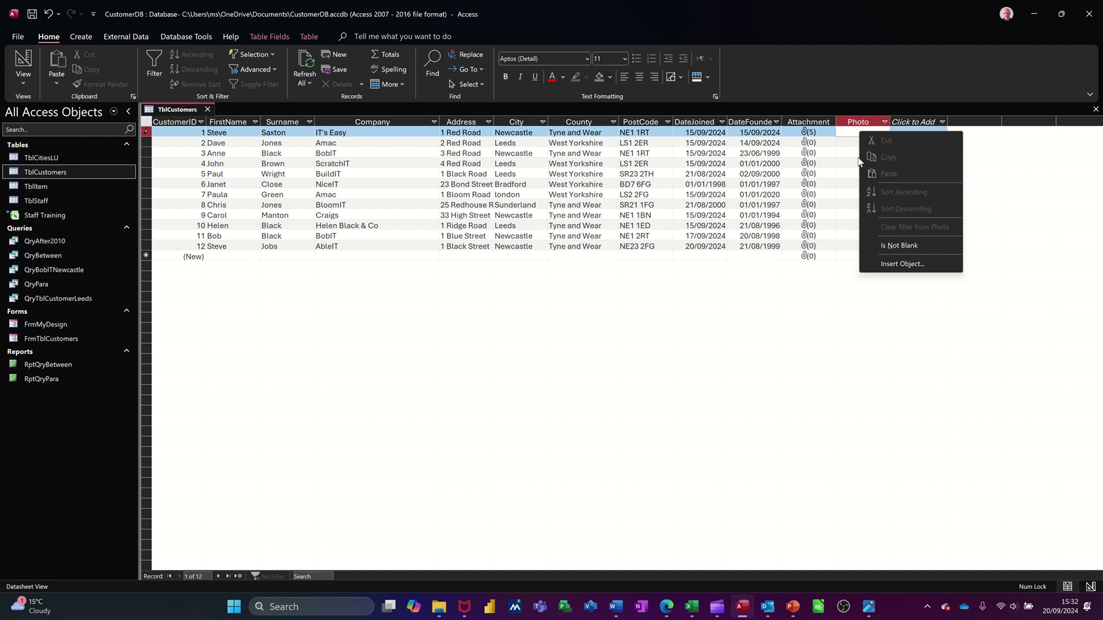
{"action": "left_click", "coordinate": [876, 264]}
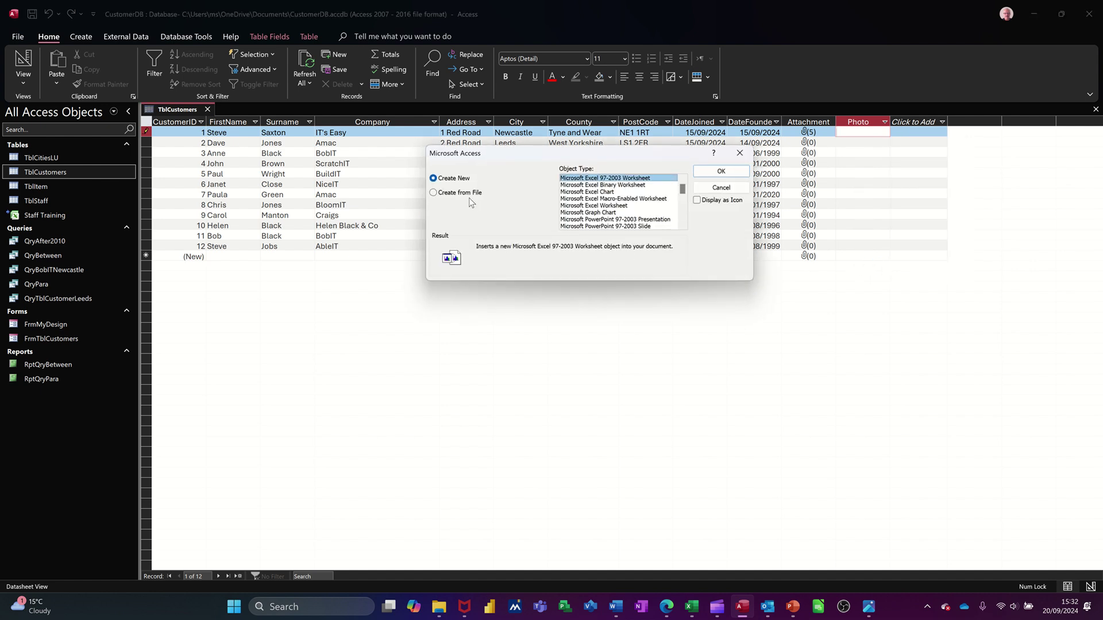
{"action": "left_click", "coordinate": [464, 195]}
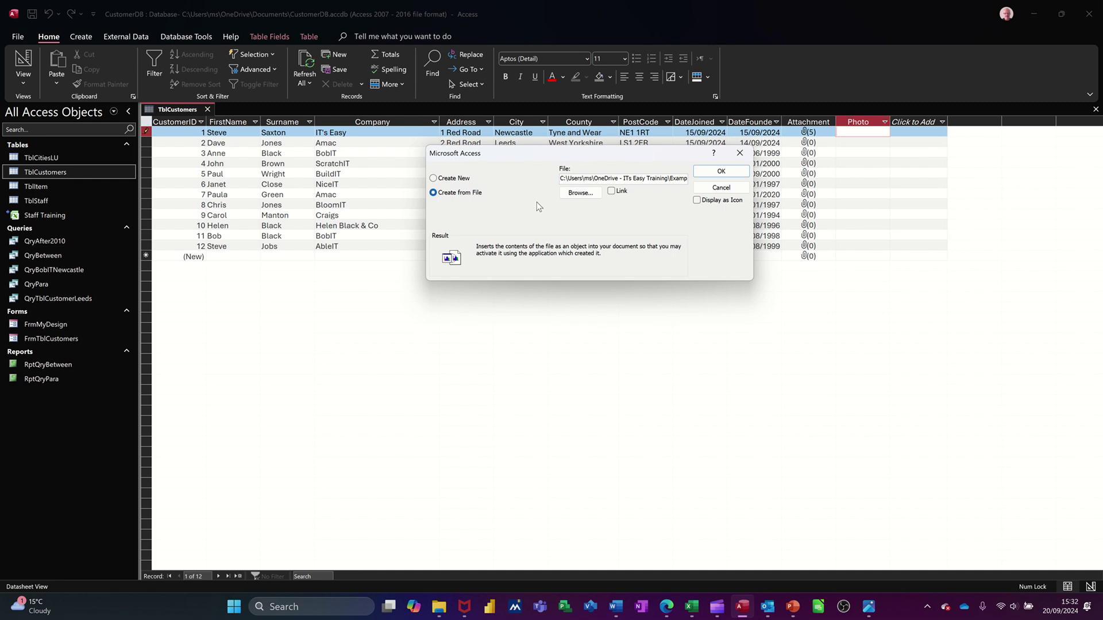
{"action": "left_click", "coordinate": [579, 195]}
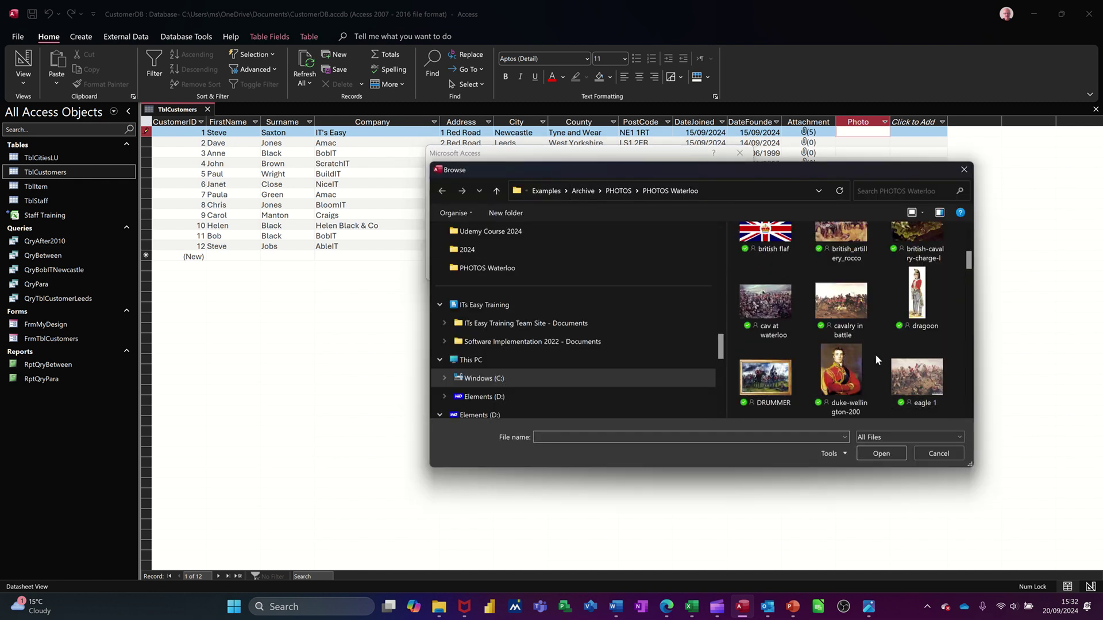
{"action": "double_click", "coordinate": [759, 308]}
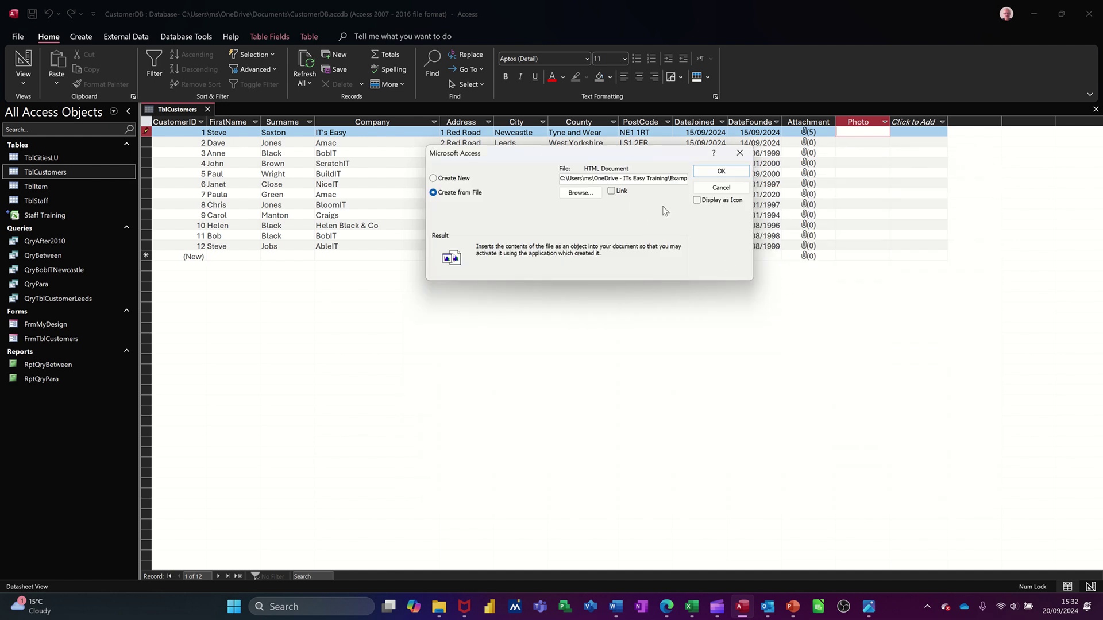
{"action": "left_click", "coordinate": [718, 172]}
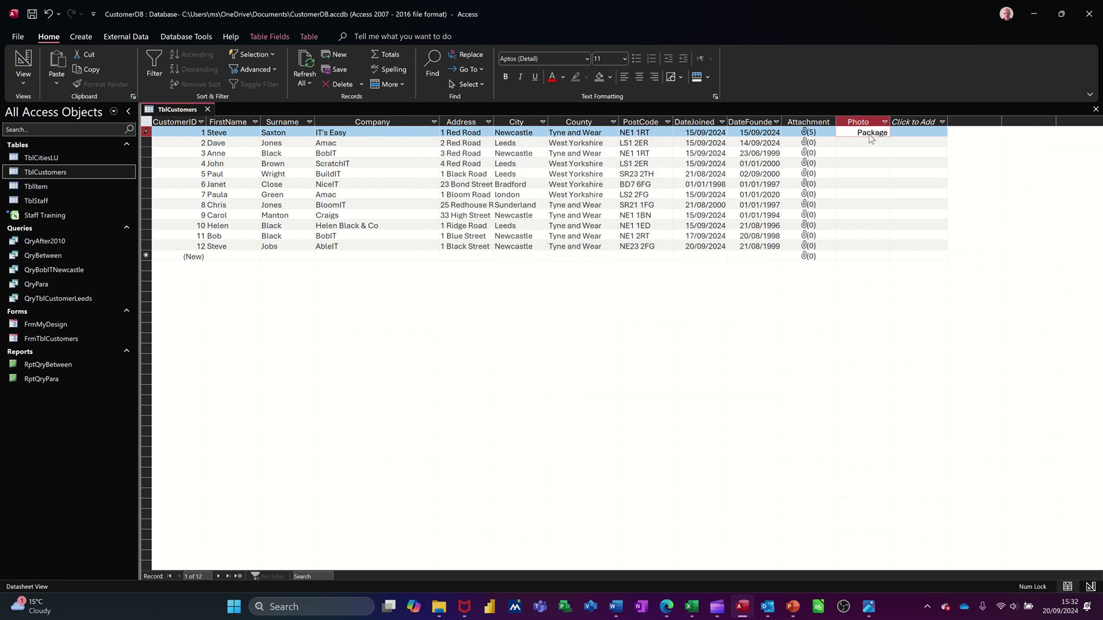
{"action": "double_click", "coordinate": [871, 135]}
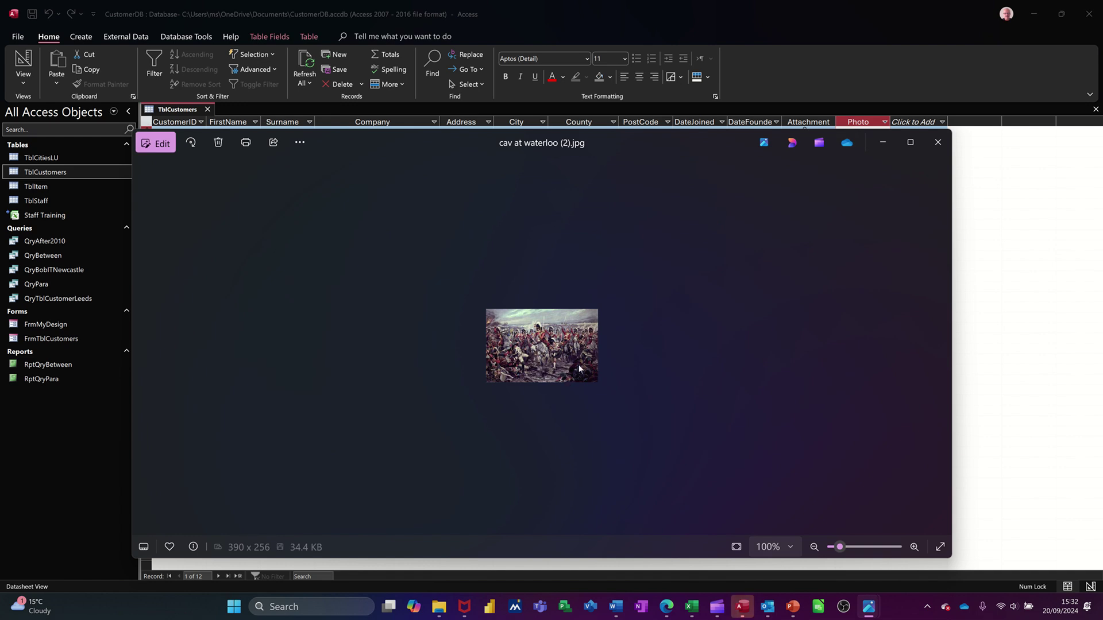
{"action": "left_click", "coordinate": [937, 144]}
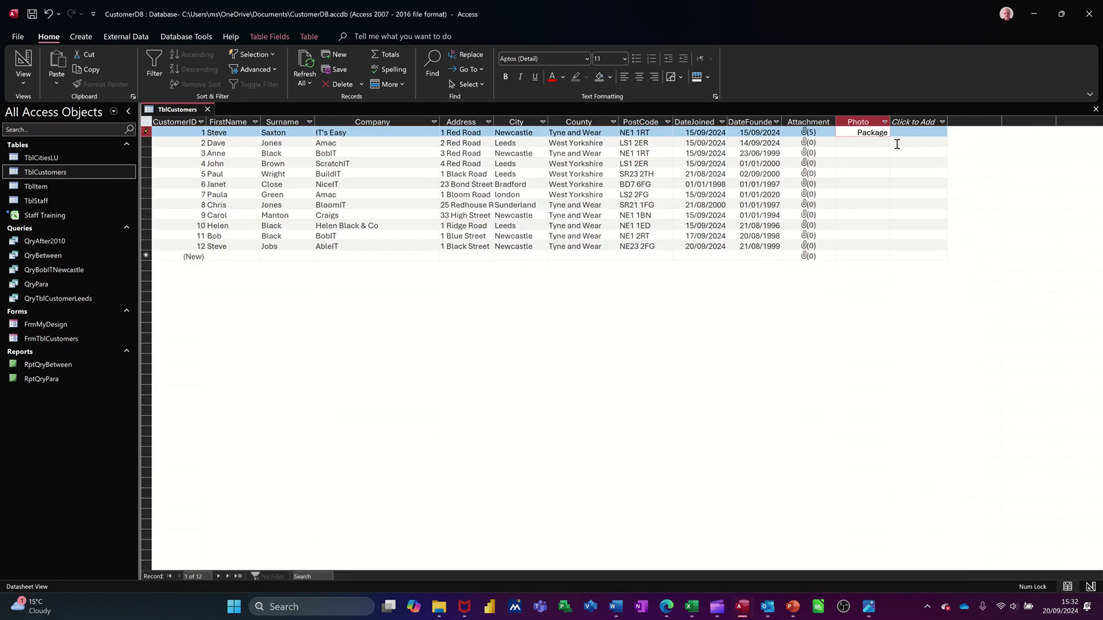
- Insert the image file 300px-Battle_of_Waterloo_1815 into the second record's Photo field as a linked object displayed as an icon
{"action": "left_click", "coordinate": [857, 145]}
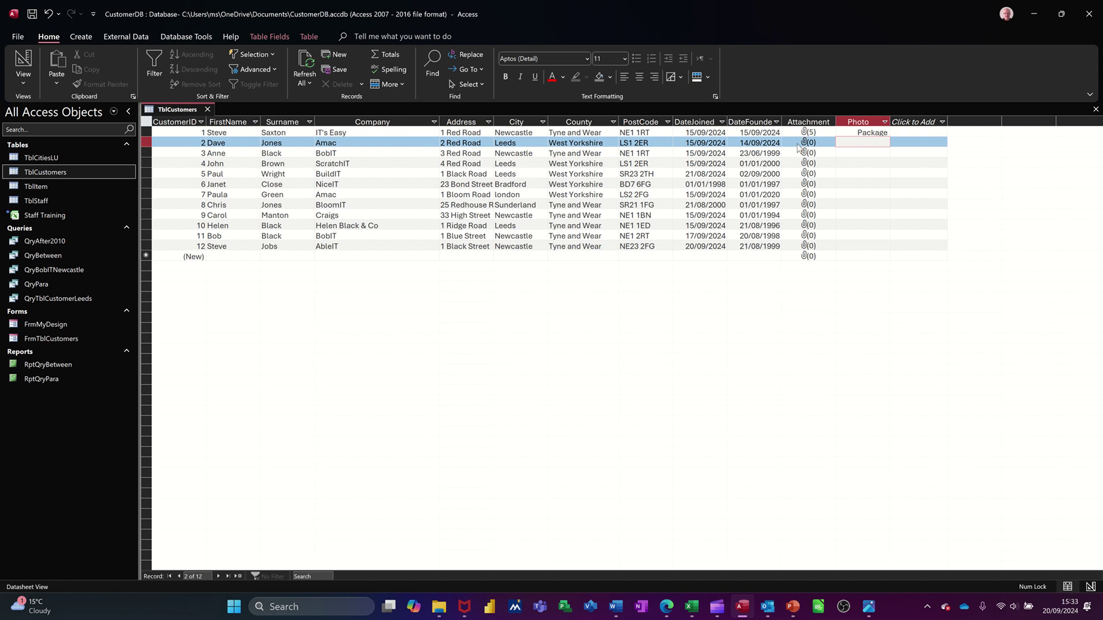
{"action": "right_click", "coordinate": [857, 144]}
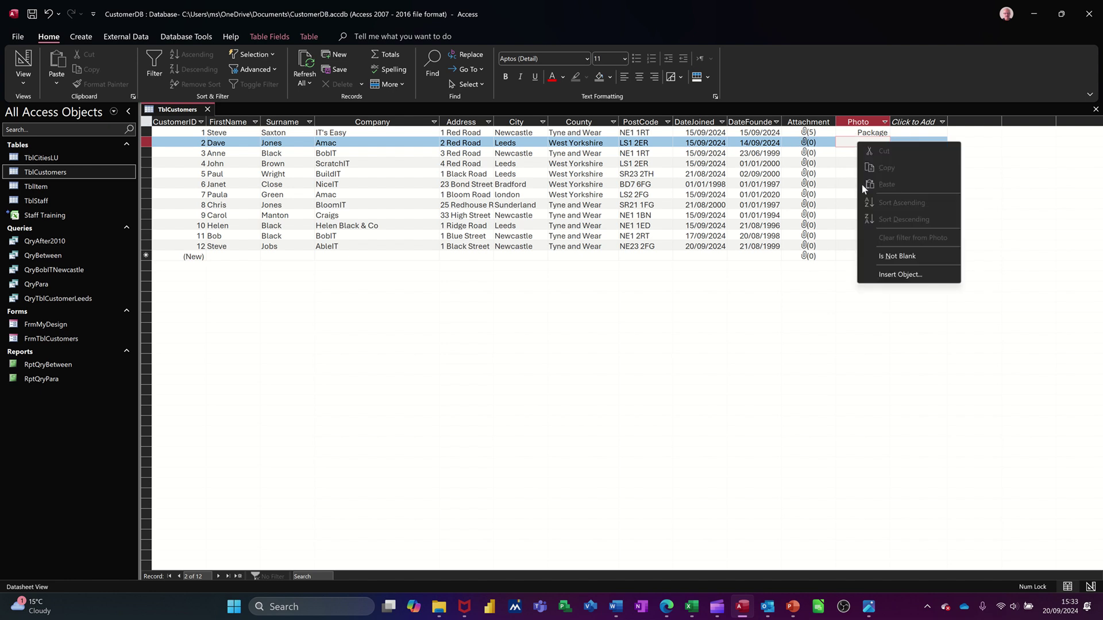
{"action": "left_click", "coordinate": [881, 275]}
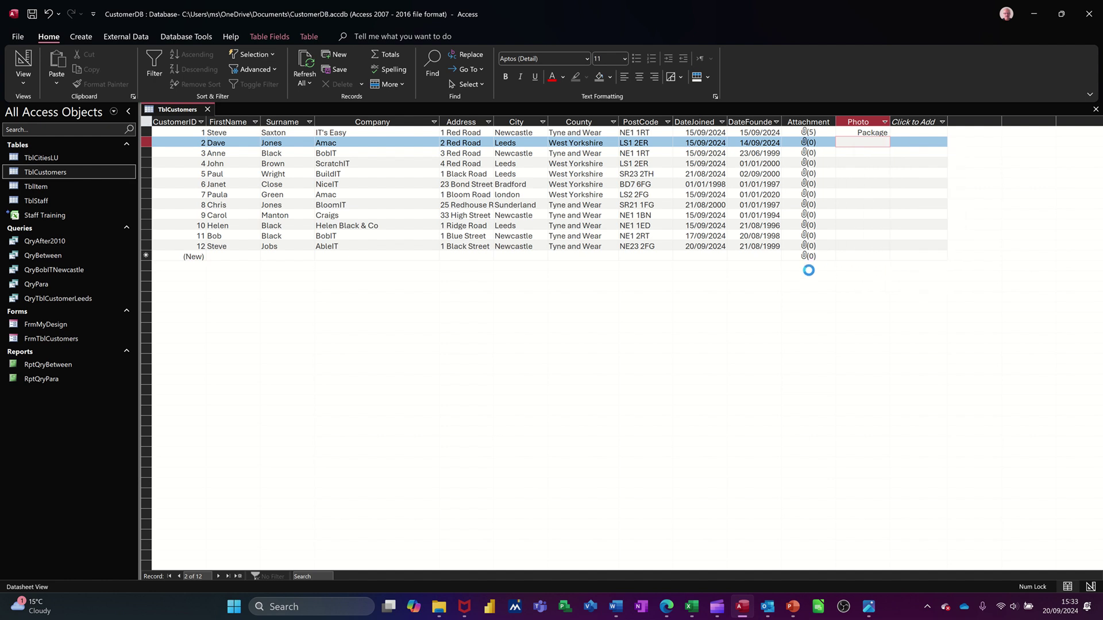
{"action": "left_click", "coordinate": [467, 193]}
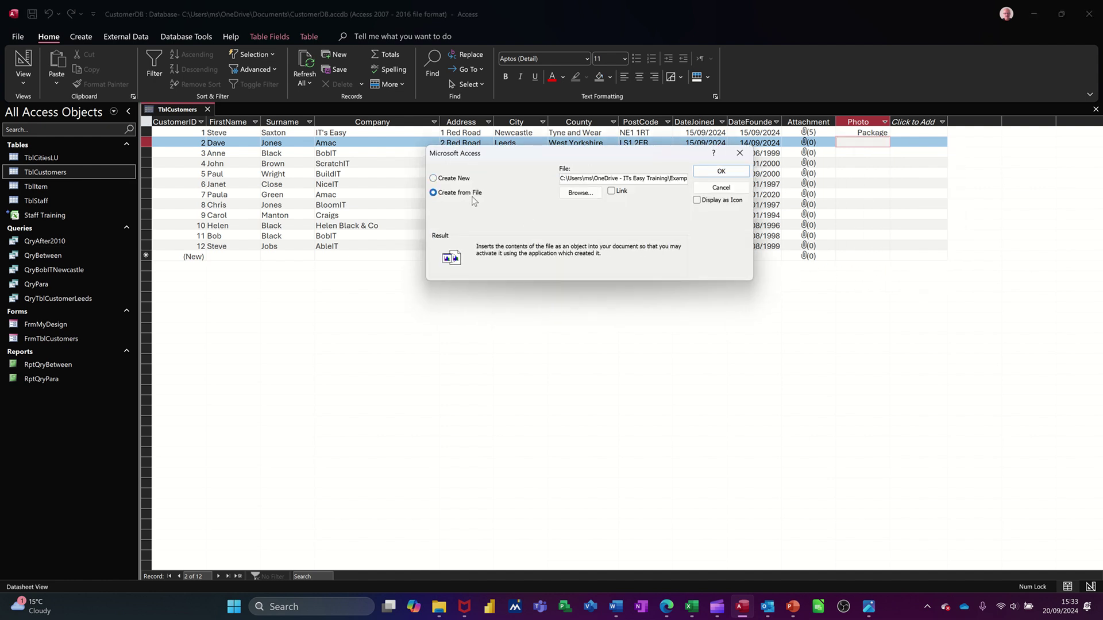
{"action": "left_click", "coordinate": [587, 196]}
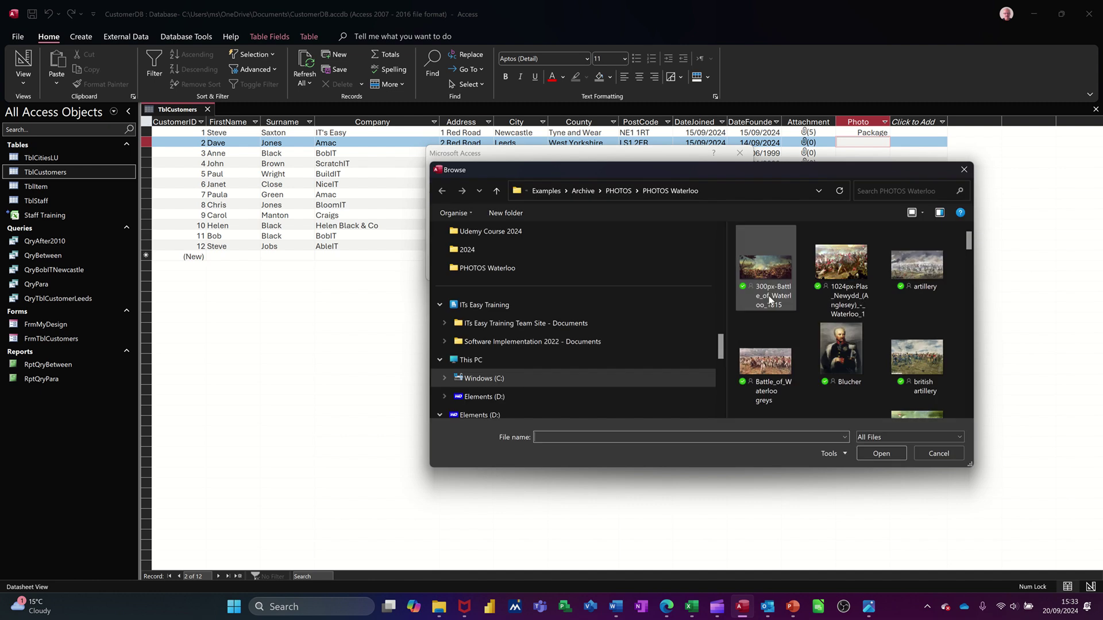
{"action": "double_click", "coordinate": [764, 276]}
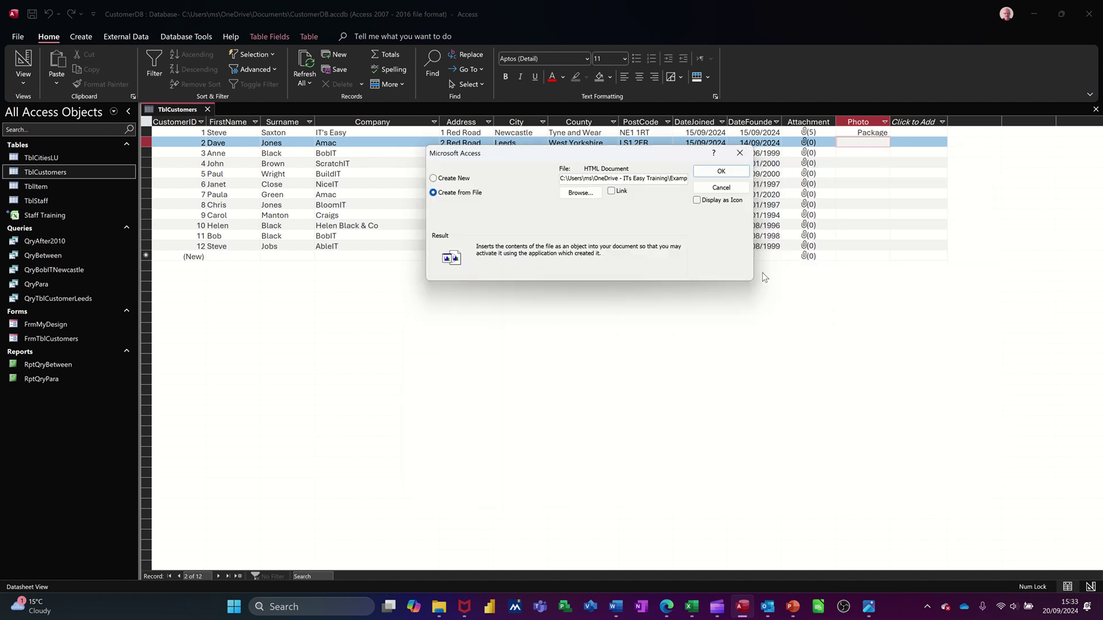
{"action": "left_click", "coordinate": [617, 194]}
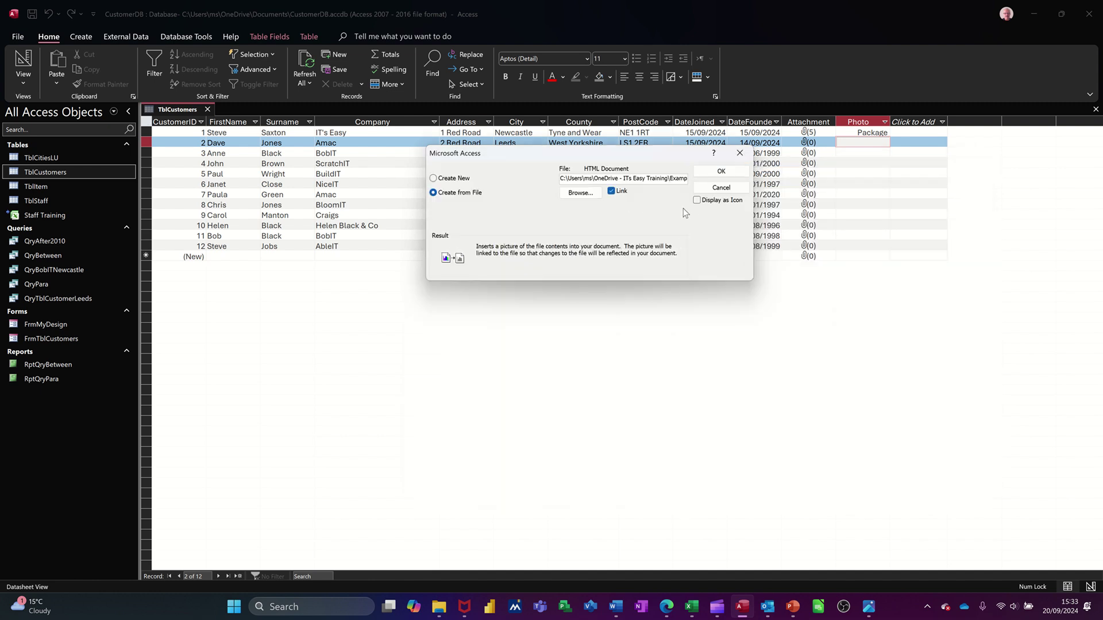
{"action": "left_click", "coordinate": [697, 200]}
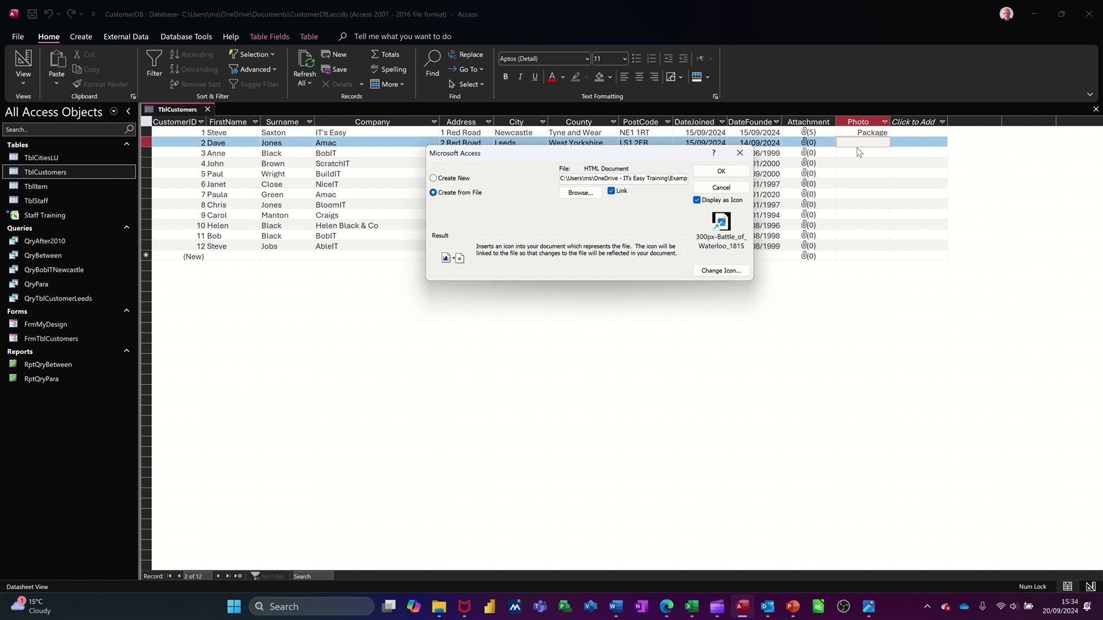
{"action": "left_click", "coordinate": [713, 172]}
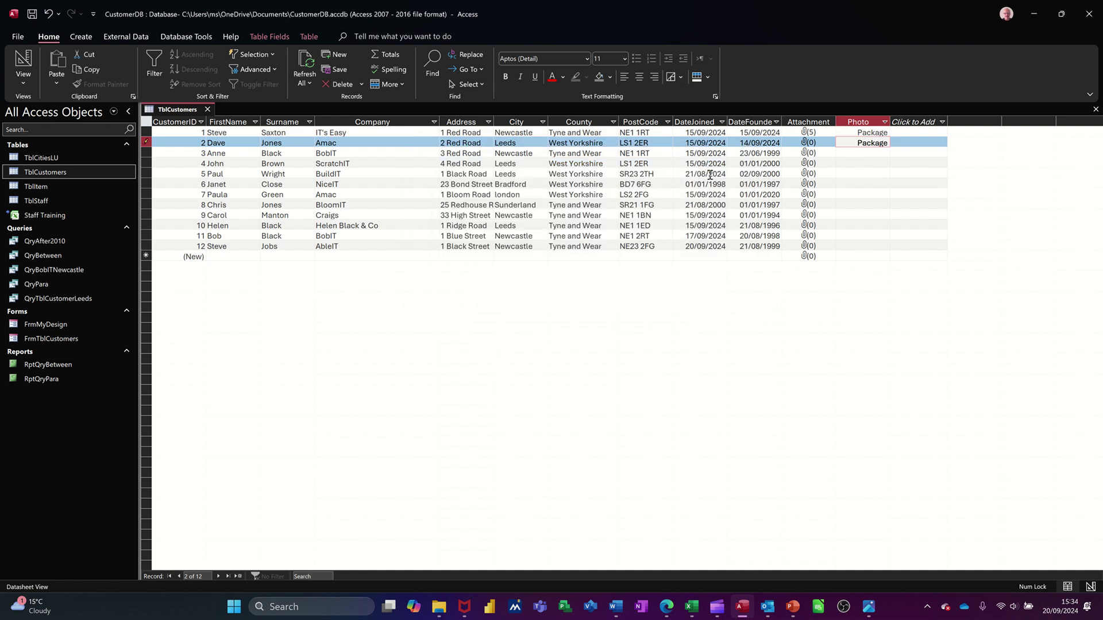
- View the image stored in the second record's Photo field, close the viewer and move to the third record's Photo field
{"action": "double_click", "coordinate": [861, 146]}
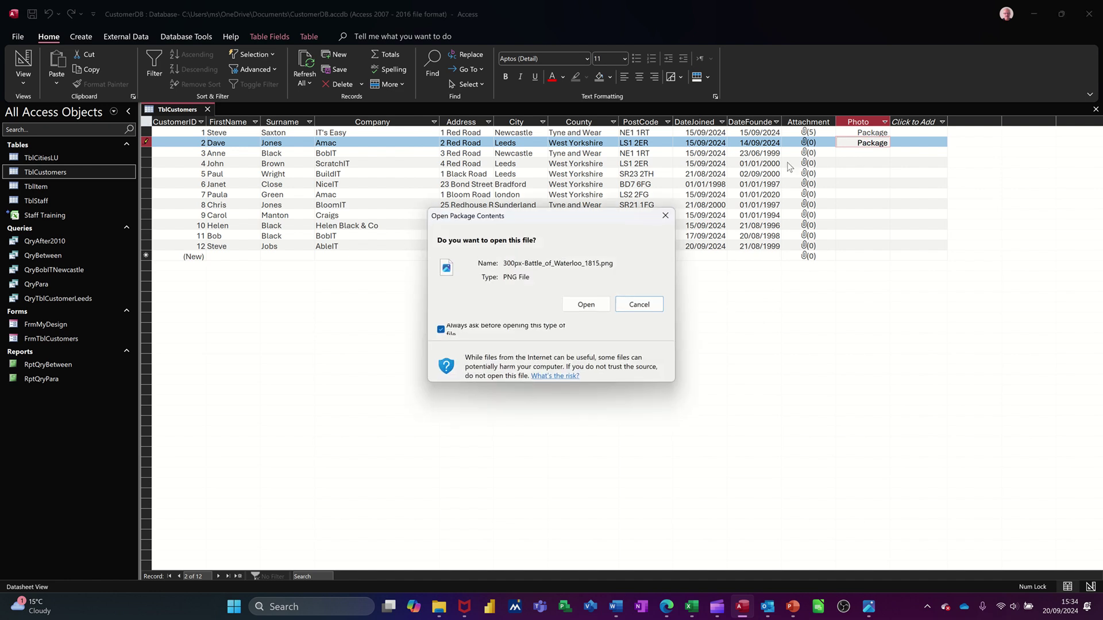
{"action": "left_click", "coordinate": [576, 309]}
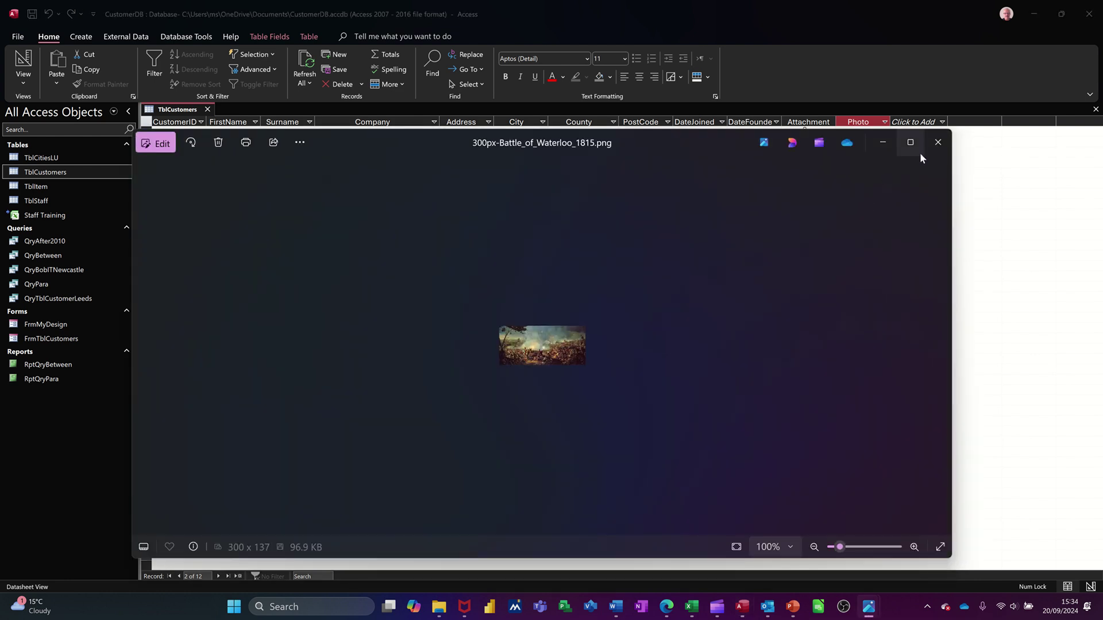
{"action": "left_click", "coordinate": [936, 143]}
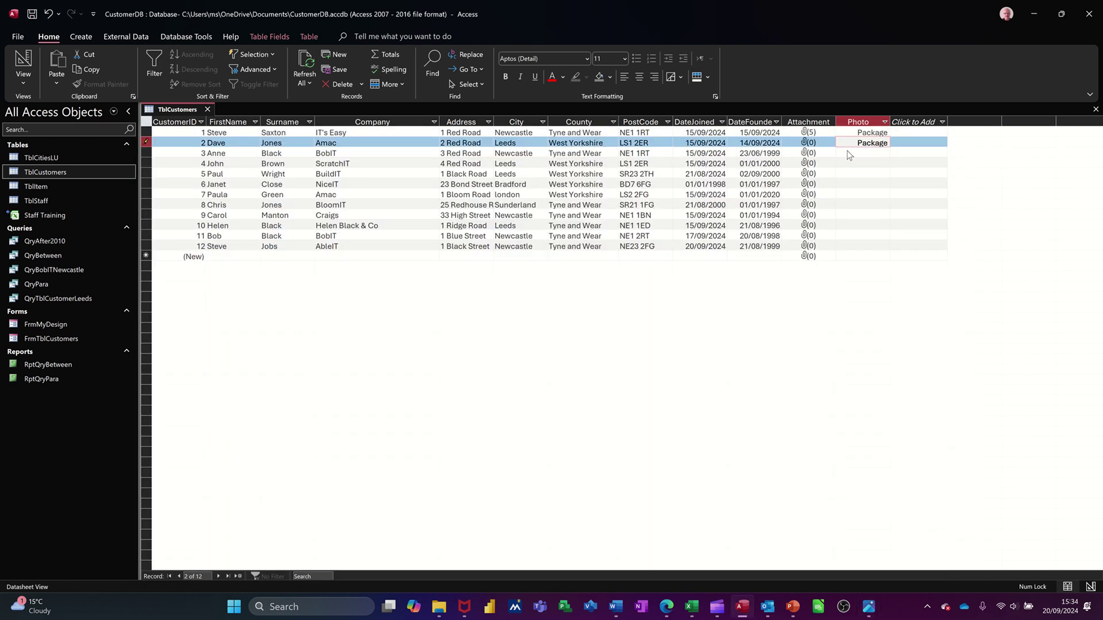
{"action": "left_click", "coordinate": [846, 154]}
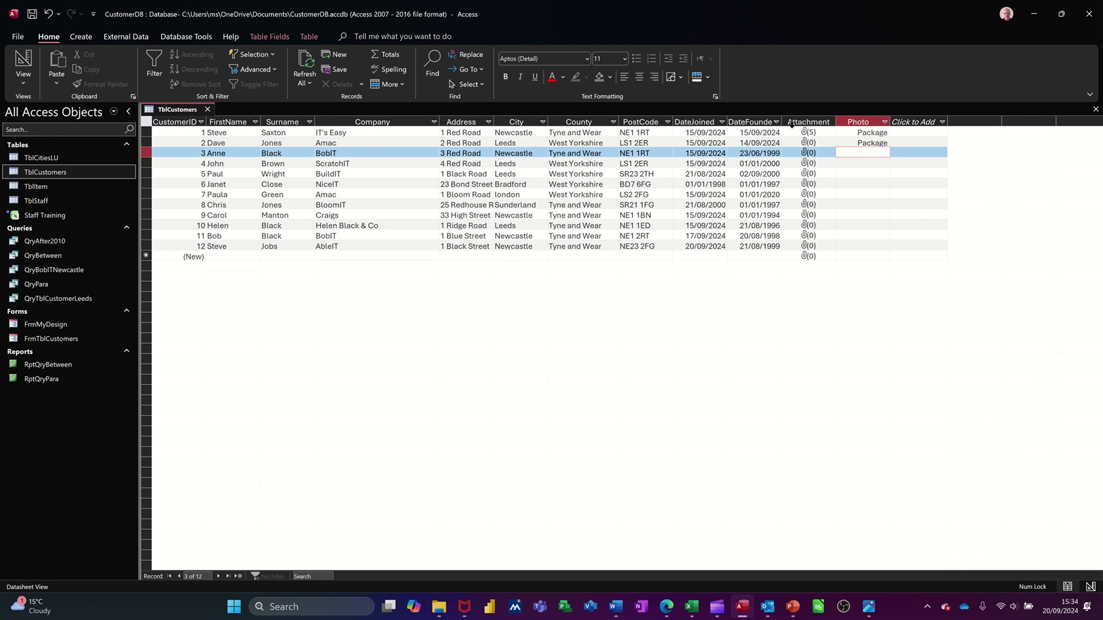